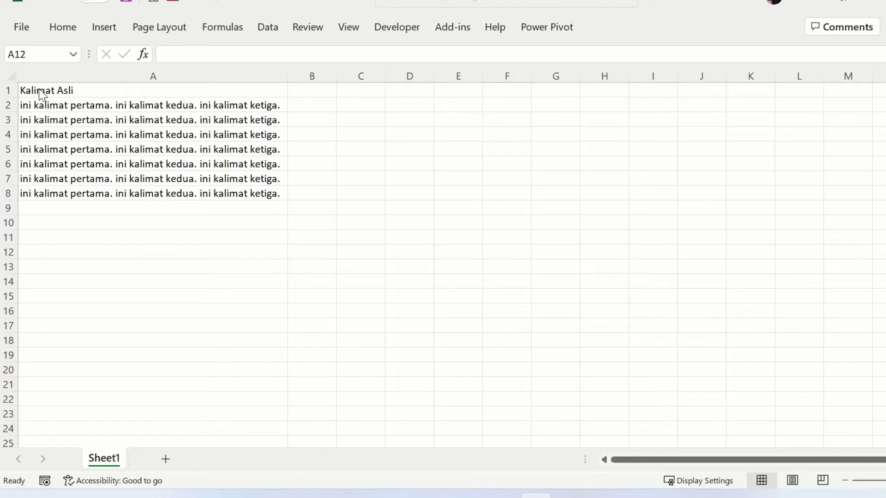
Enter the formula =UPPER(LEFT(A2,1)) in cell B2 to capitalize the first letter of the original sentence.
click(39, 88)
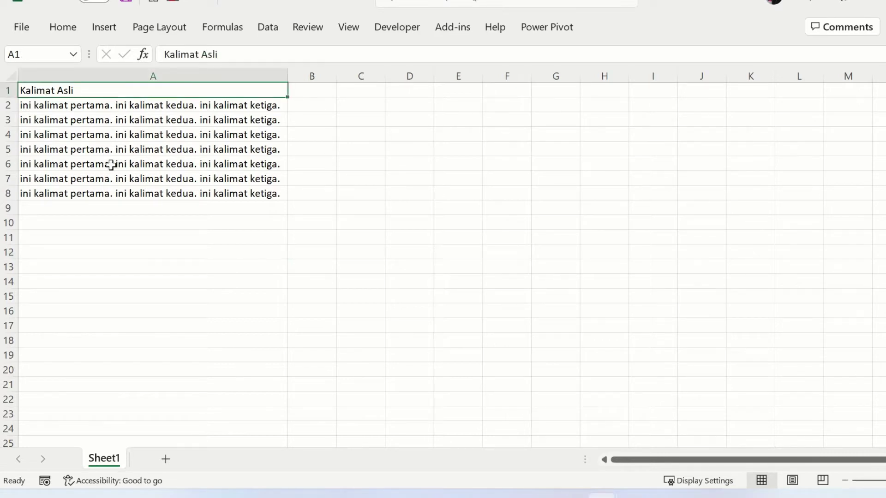
key(Down)
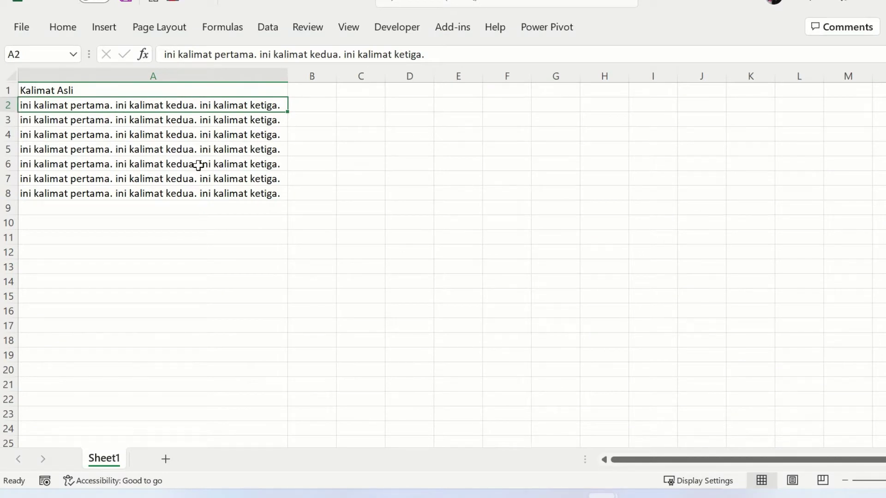
click(319, 110)
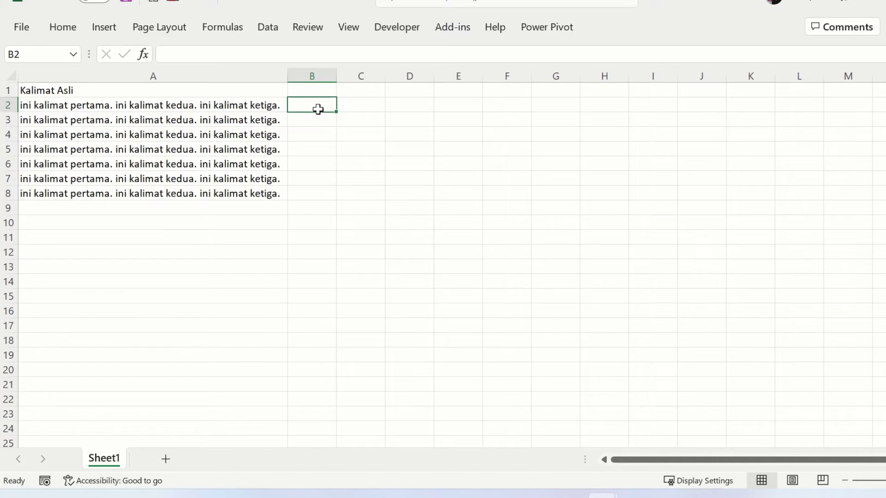
text(=)
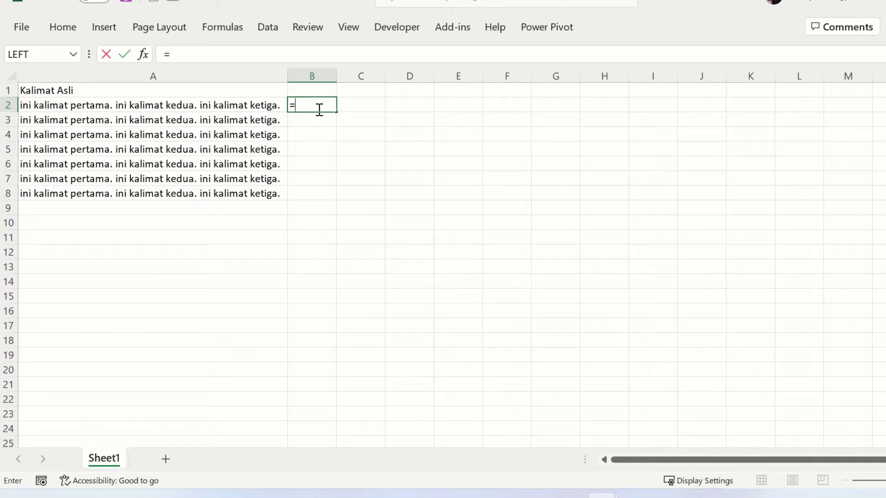
text(up)
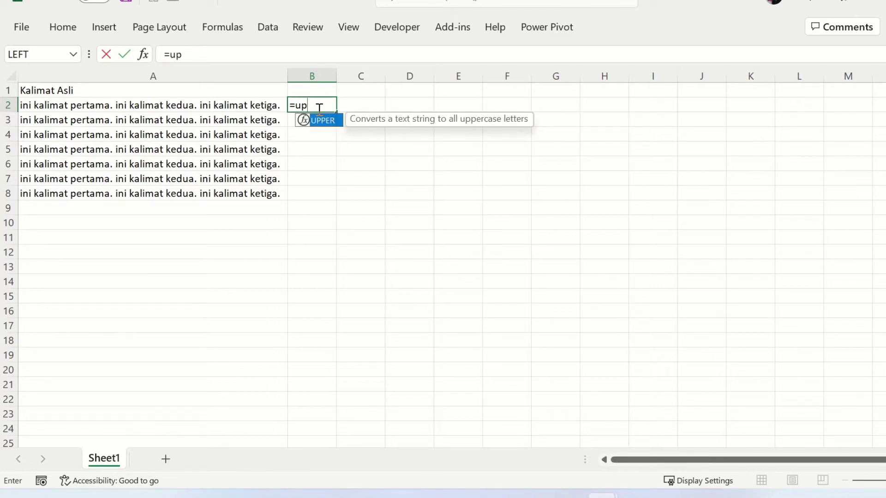
key(Tab)
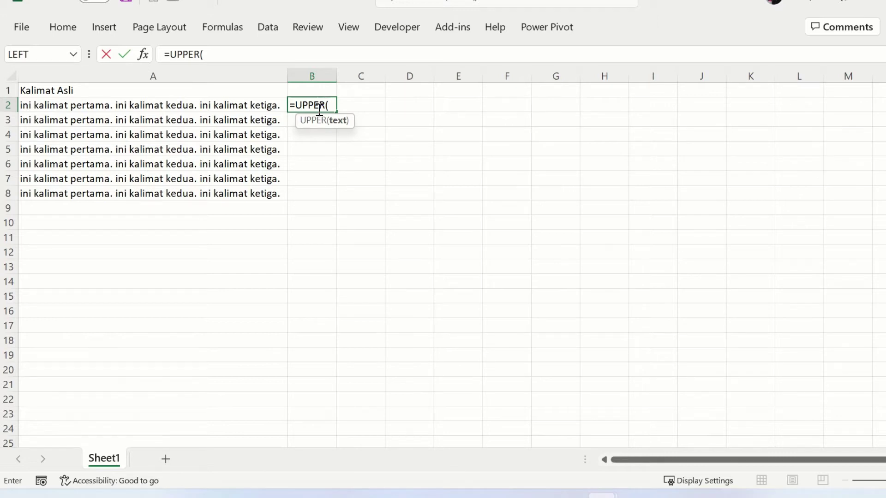
text(left)
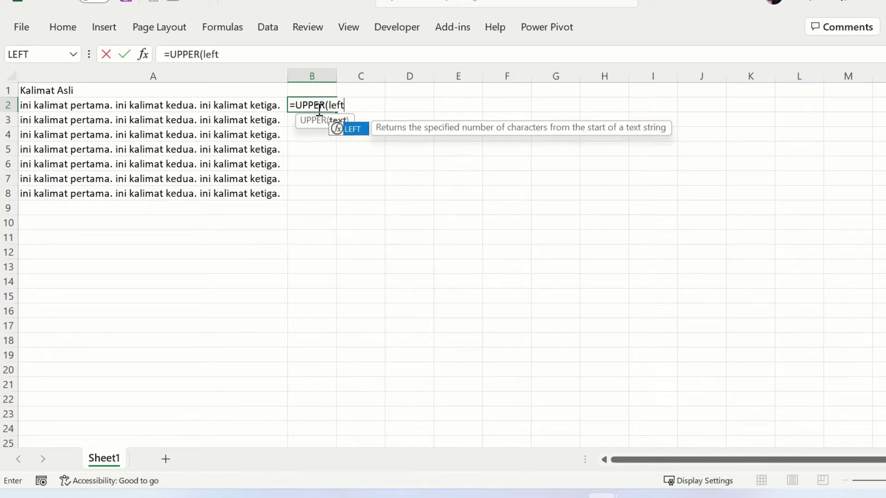
key(Tab)
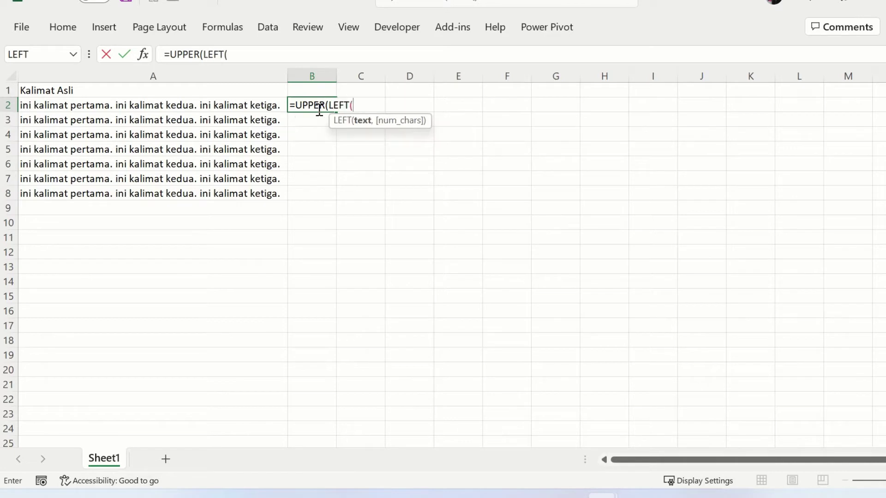
click(240, 107)
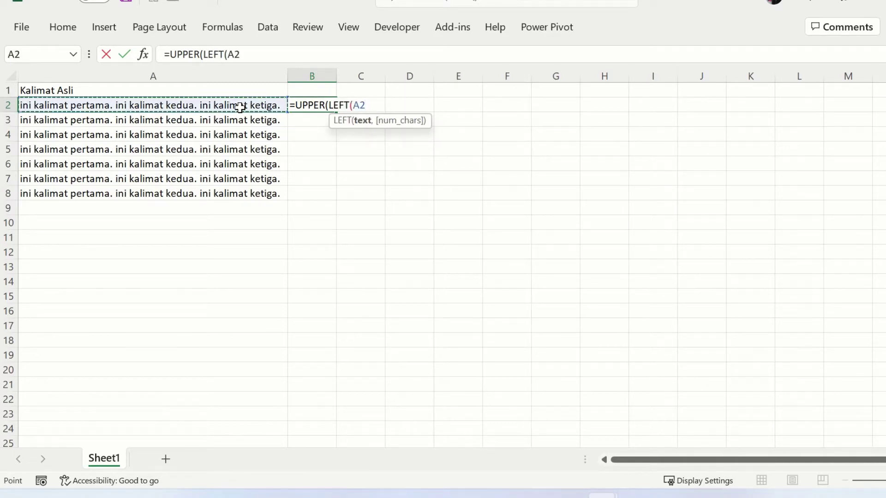
text(,1)
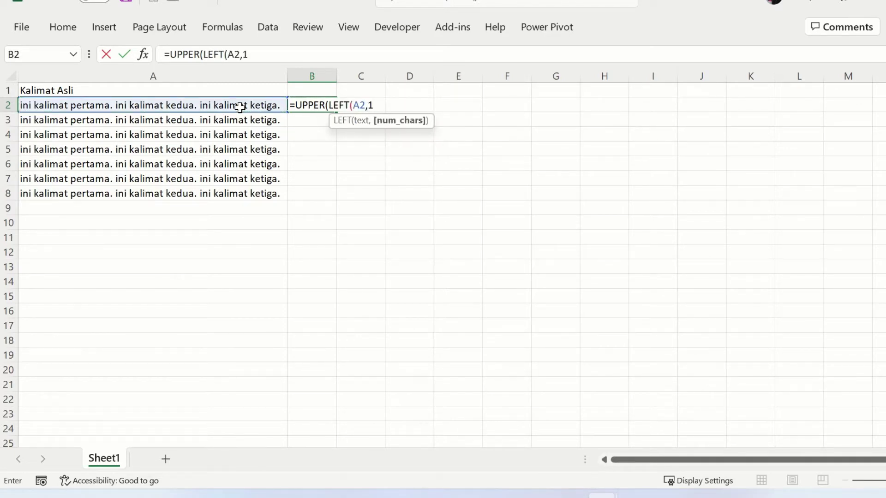
text())
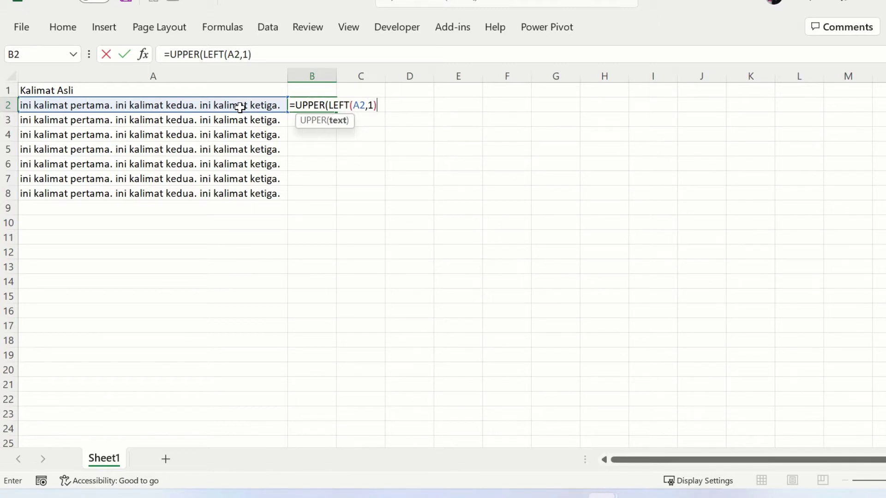
key(Return)
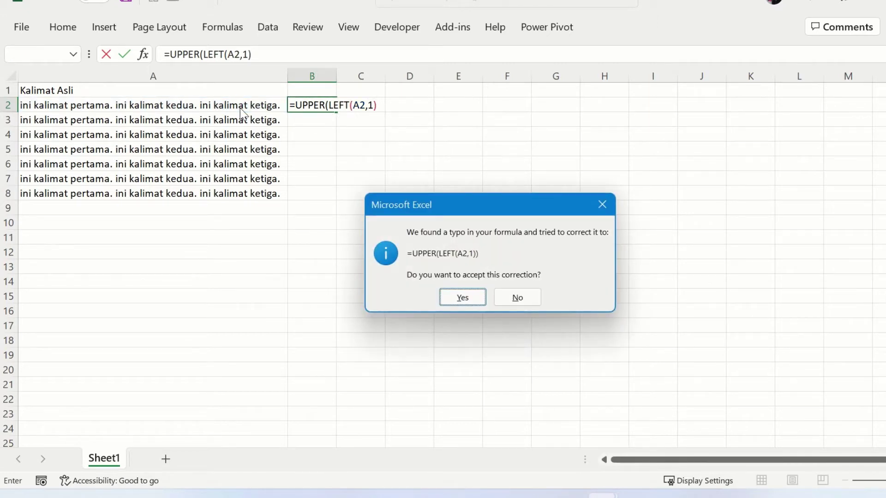
key(Return)
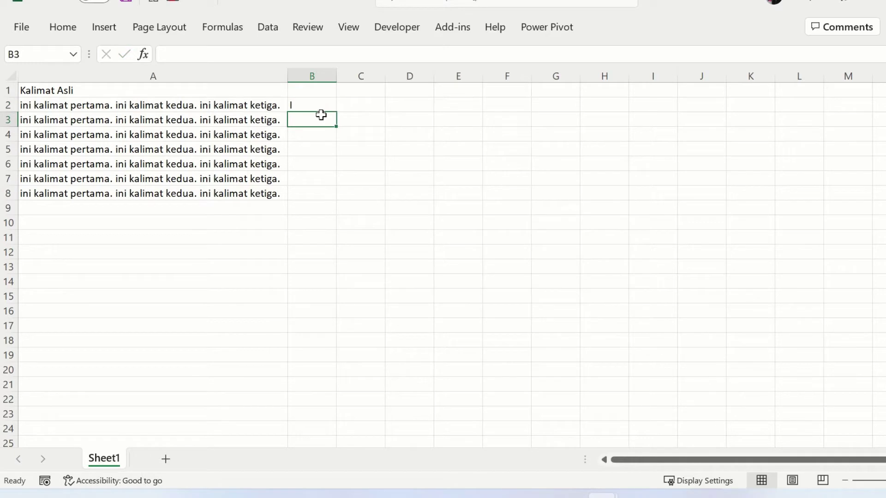
Extend the formula in B2 by appending &RIGHT( with A2 as its text argument.
click(312, 105)
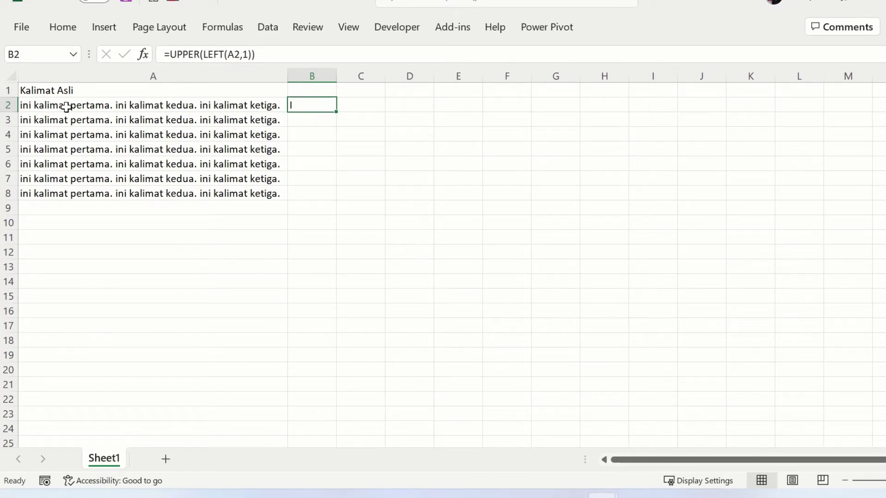
click(309, 60)
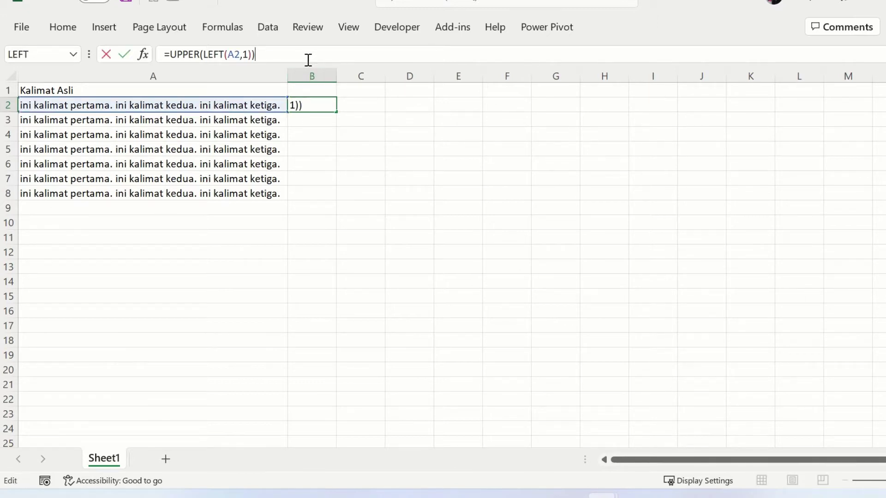
text(&)
key(BackSpace)
text(rig)
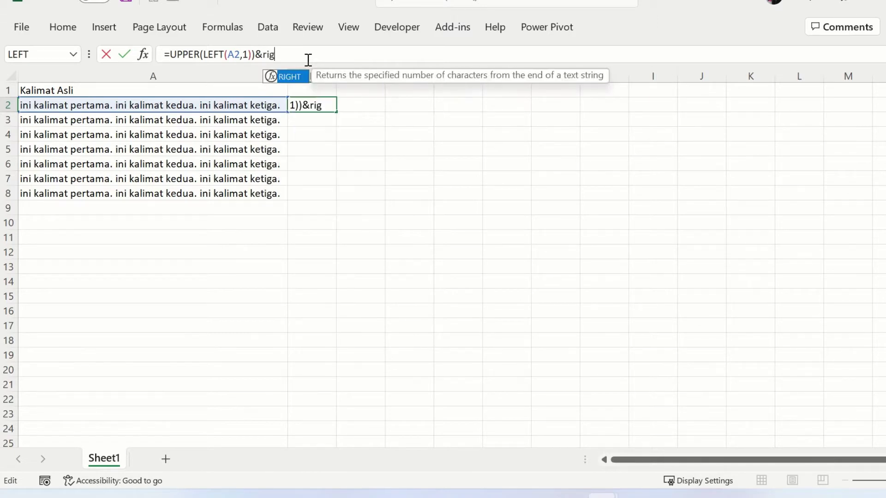
key(BackSpace)
key(Tab)
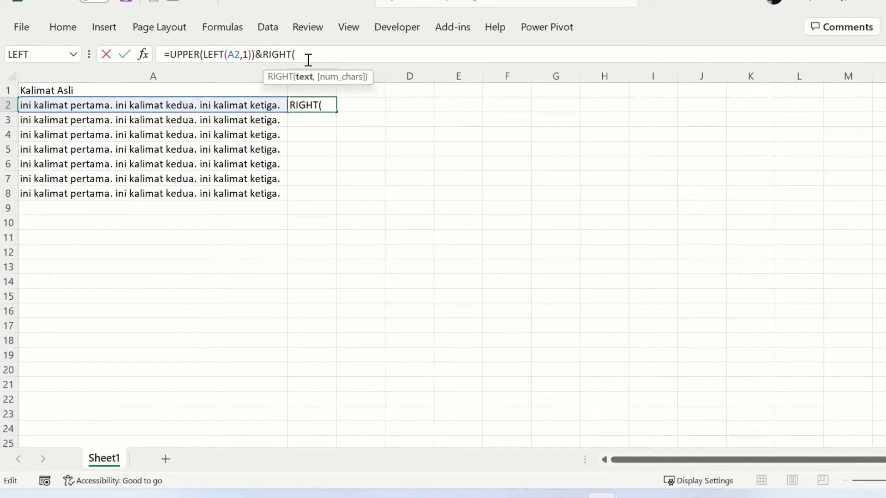
click(226, 104)
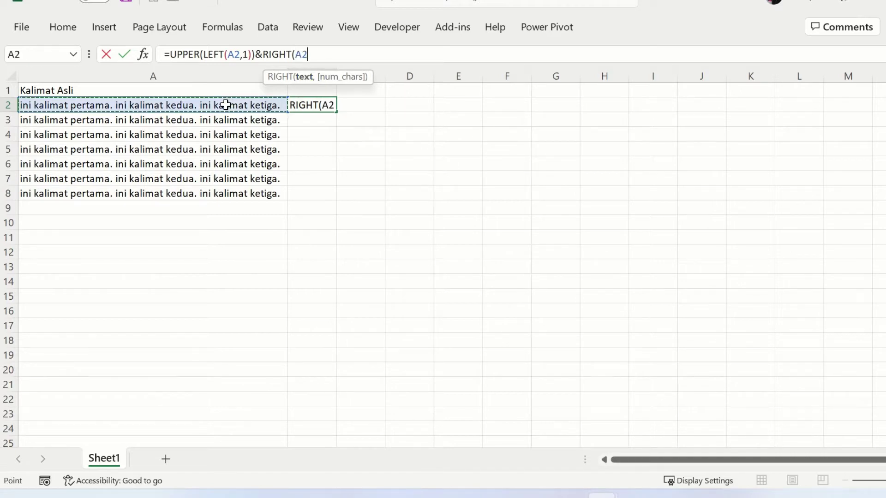
text(,)
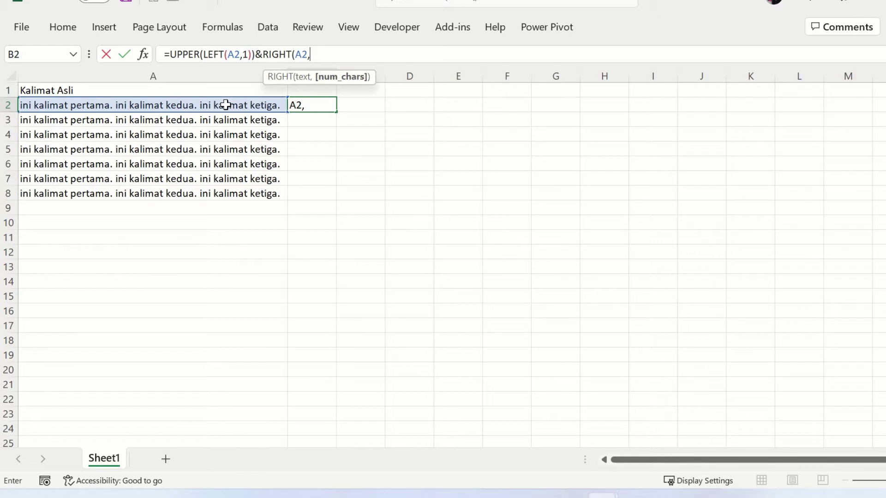
Complete the RIGHT function in B2 with LEN(A2)-1 as the number of characters and commit the formula.
text(le)
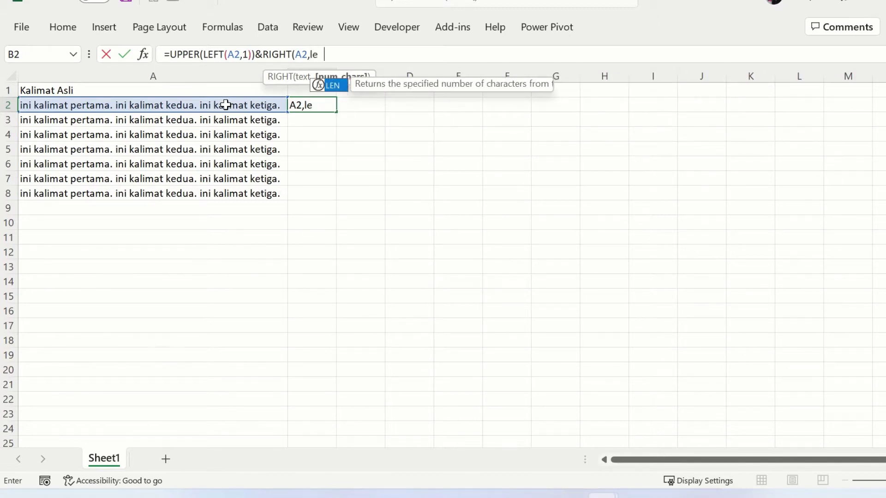
text(n)
key(Tab)
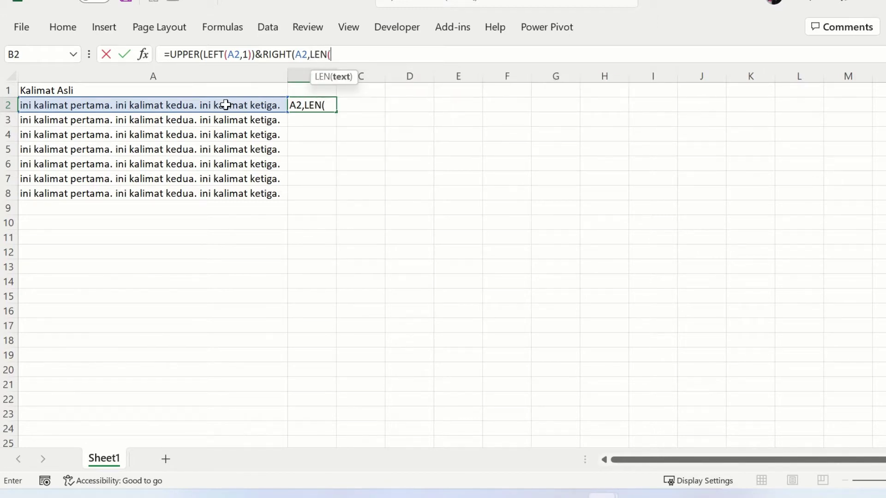
click(226, 105)
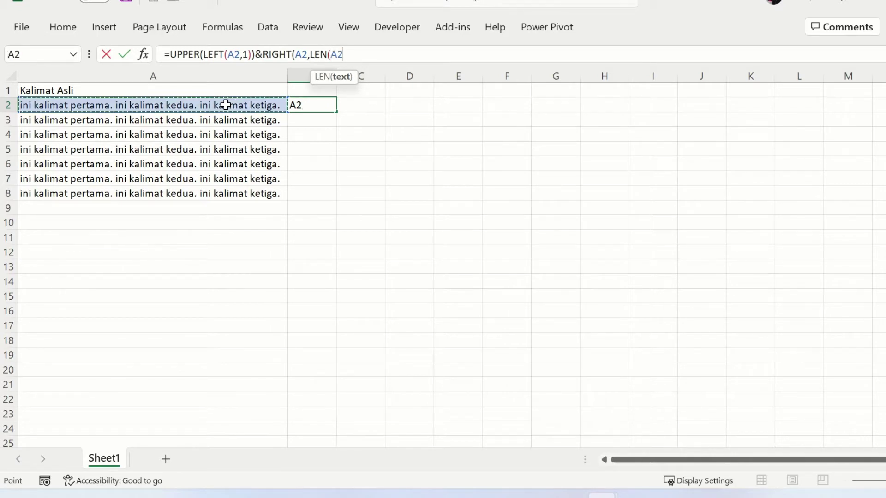
text())
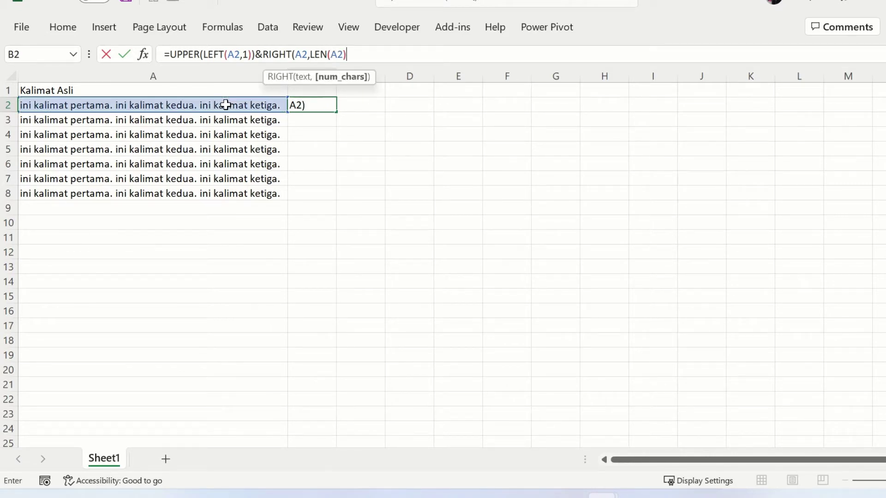
text(-1))
key(Return)
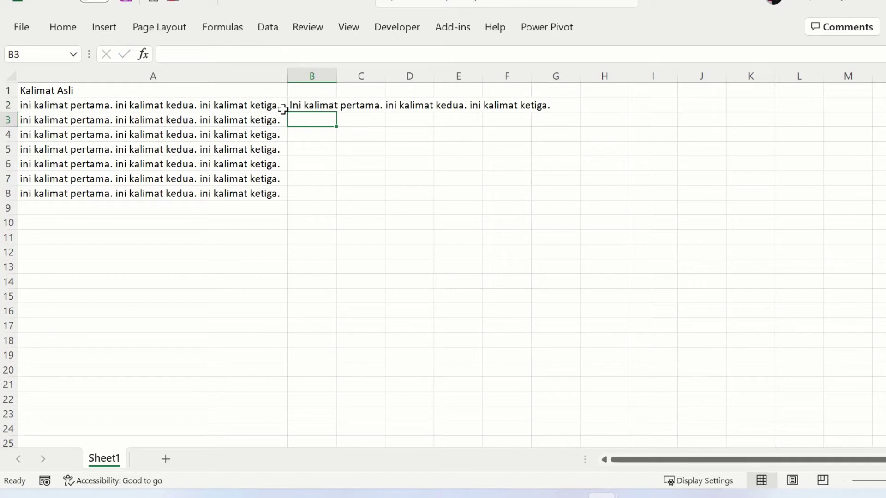
Fill the B2 formula down to B8 and autofit the width of column B.
click(303, 104)
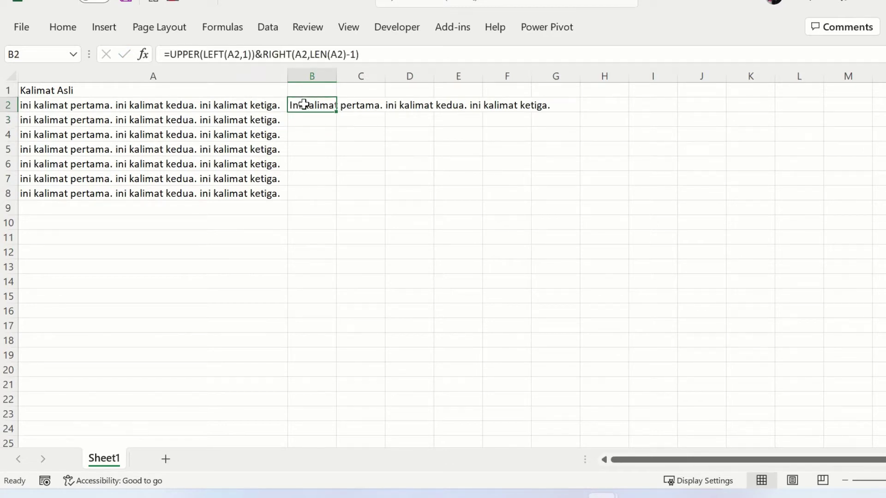
double_click(335, 113)
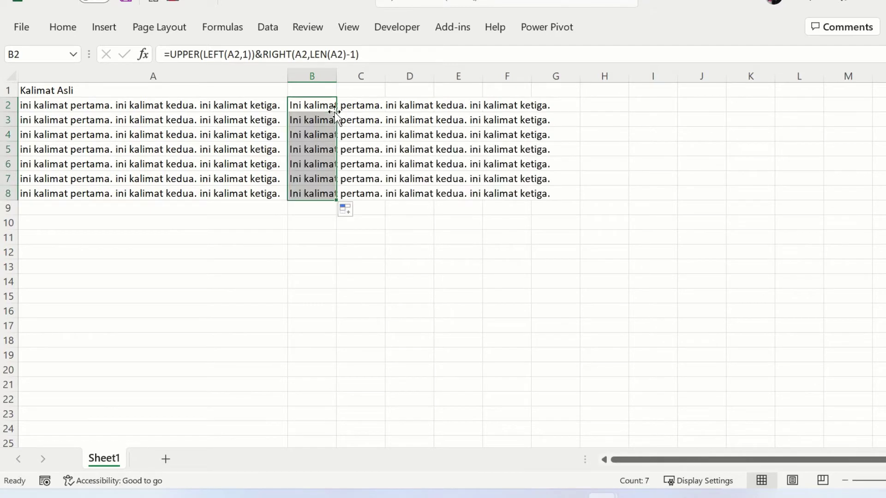
double_click(336, 75)
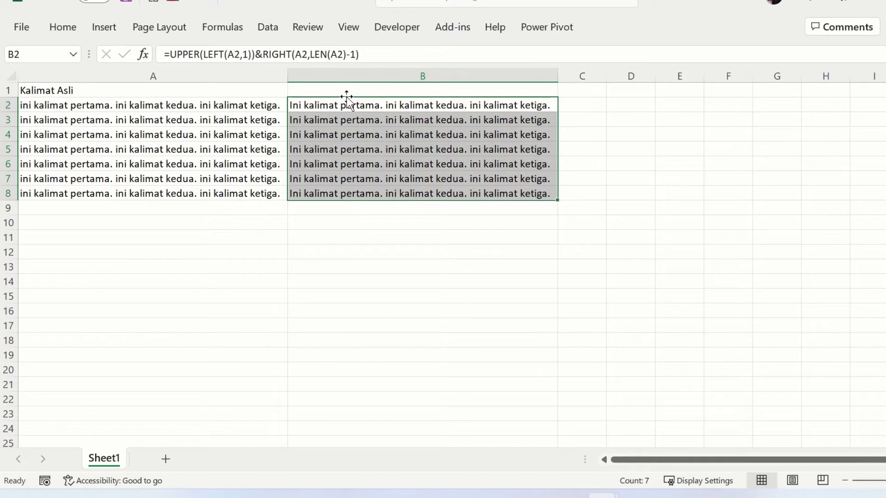
Enter the header "Langkah 1" in cell B1.
click(343, 91)
text(Langkah 1)
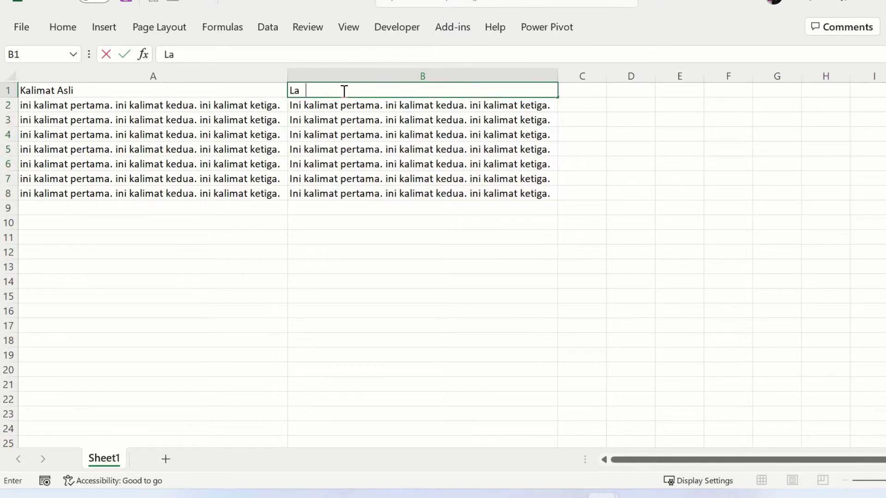
key(Return)
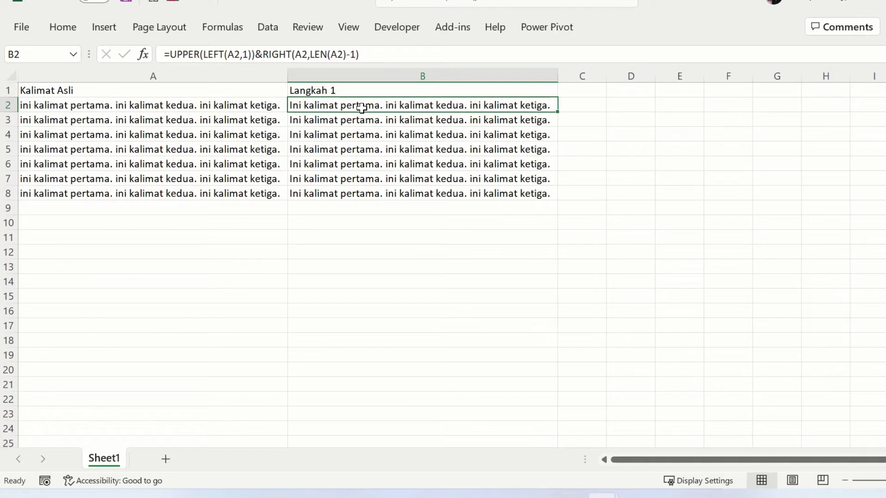
Copy B2:B8 into column C starting at C2 as values only, and autofit the width of column C.
key(ctrl+shift+Down)
key(ctrl+c)
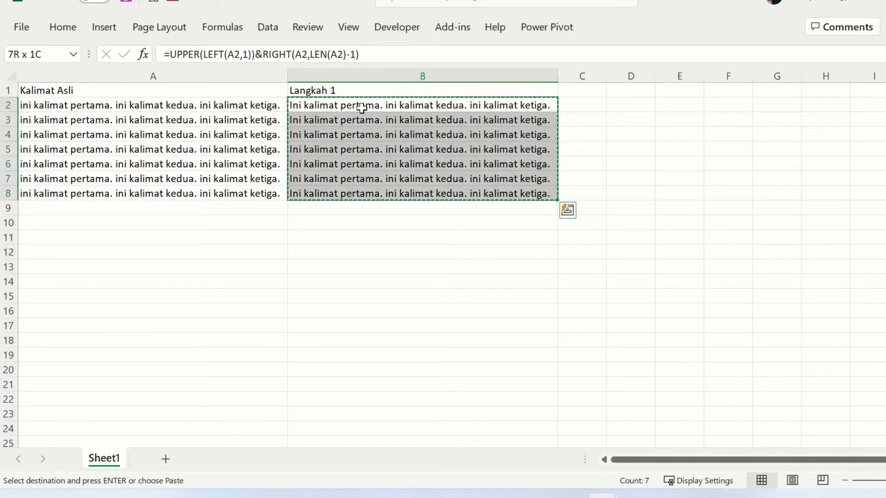
click(598, 105)
right_click(598, 105)
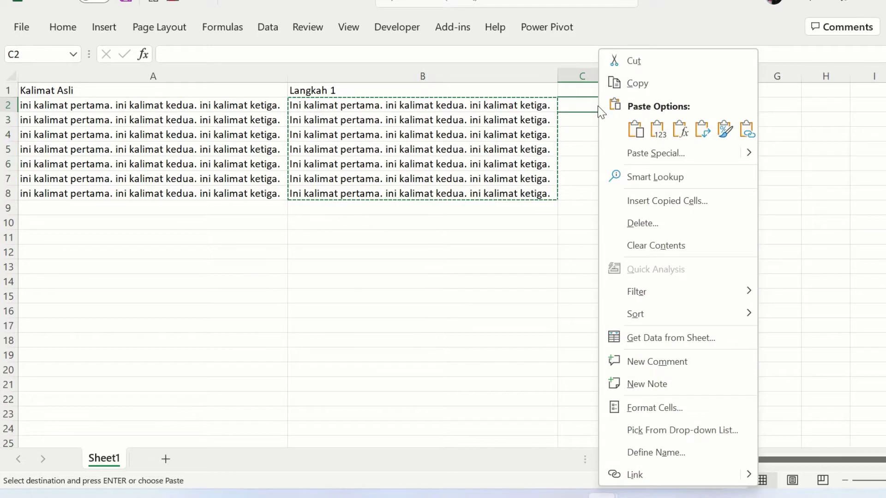
click(664, 138)
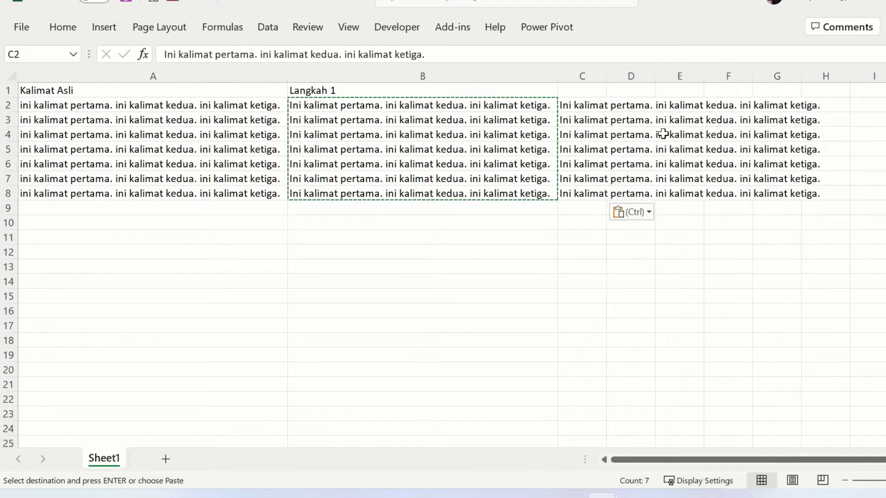
double_click(609, 77)
End the copy mode and enter the header "Langkah 2" in cell C1.
click(601, 92)
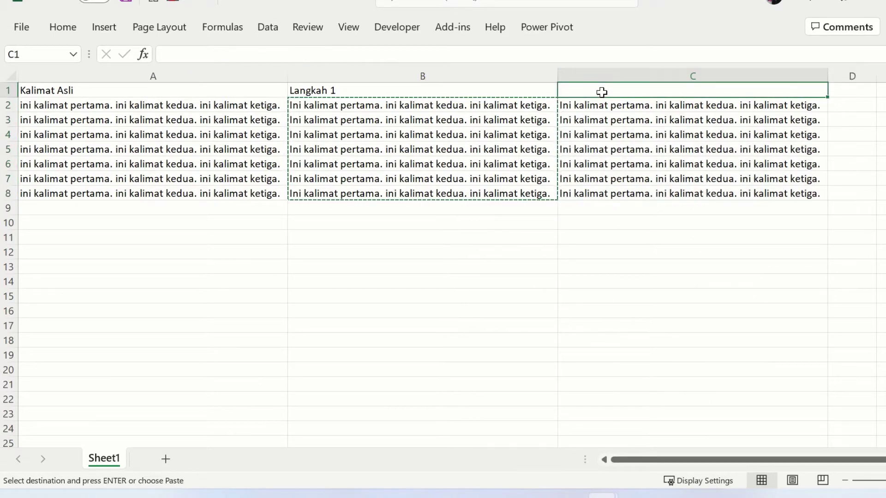
key(Escape)
text(Langkah )
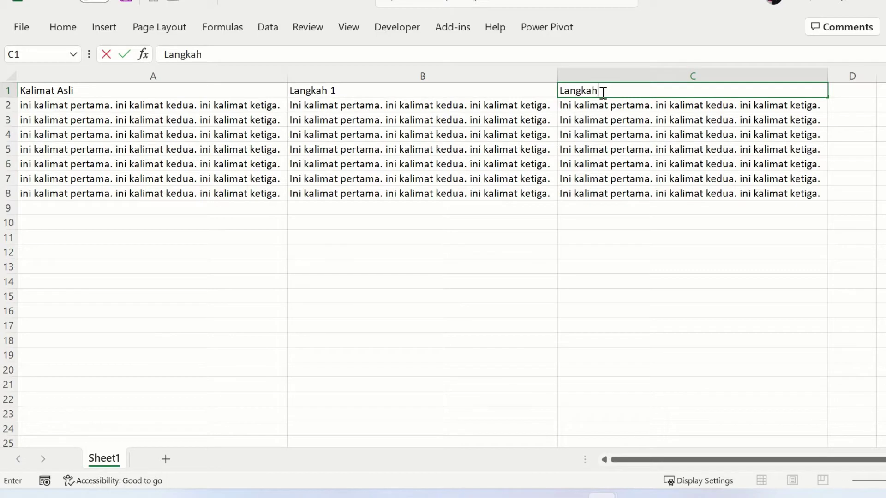
text(2)
key(Return)
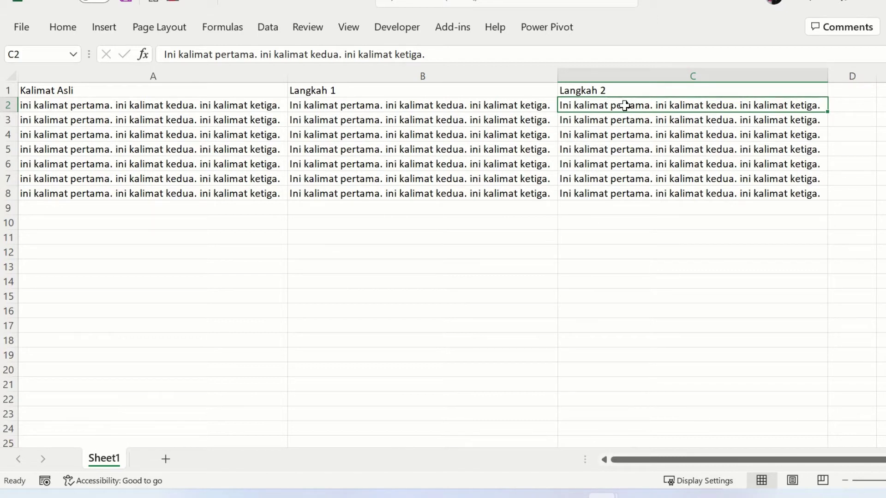
Split C2:C8 into separate word columns with Text to Columns, using the Delimited type with Space as the only delimiter.
key(shift+Down)
key(shift+Down)
key(shift+Down)
key(shift+Down)
key(shift+Down)
key(shift+Down)
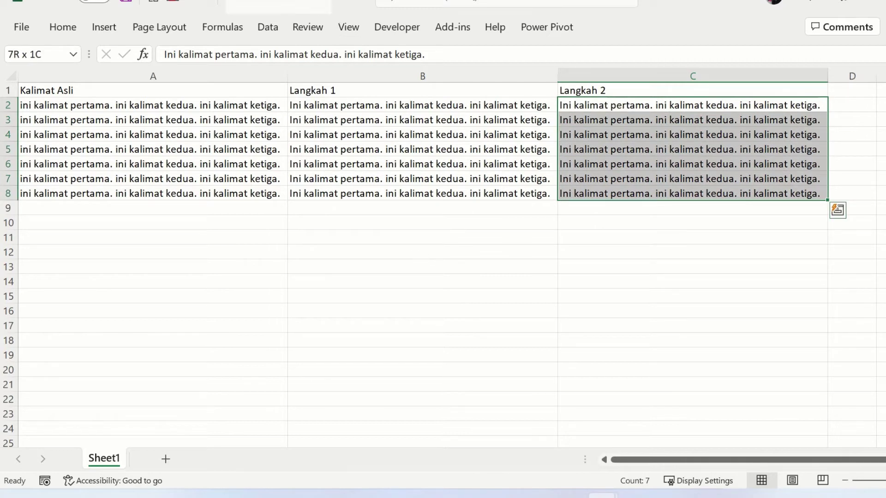
click(267, 28)
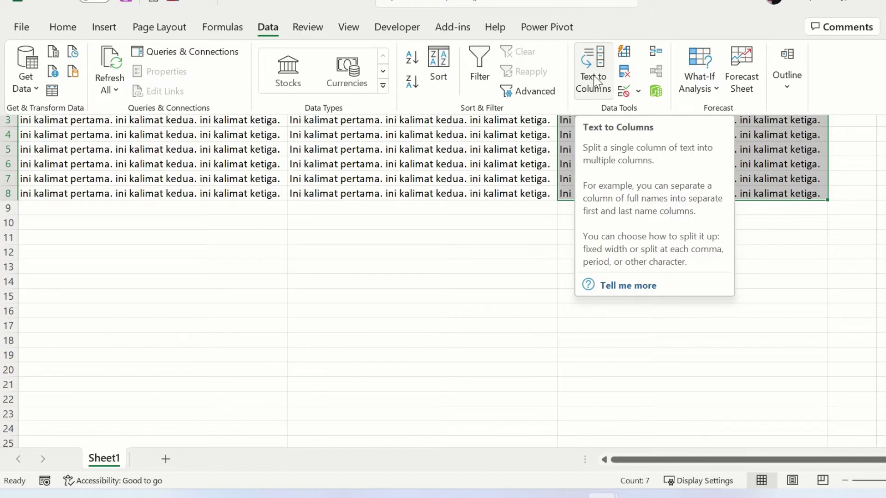
click(594, 79)
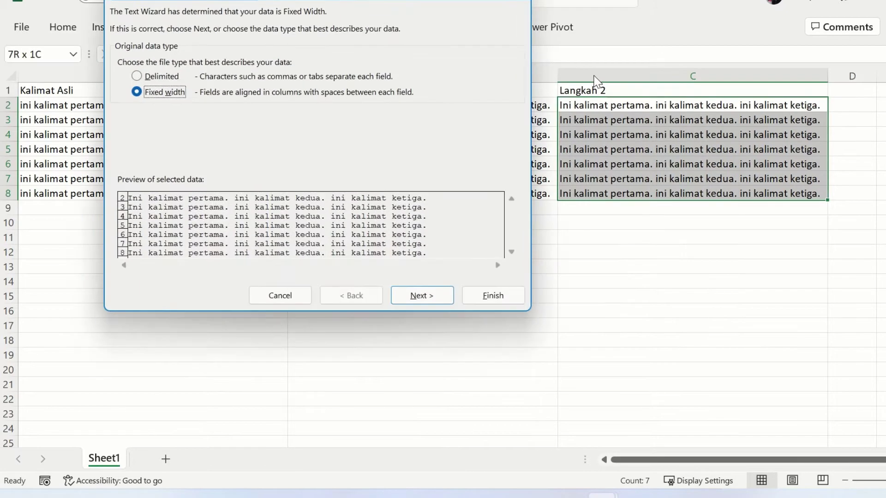
click(136, 76)
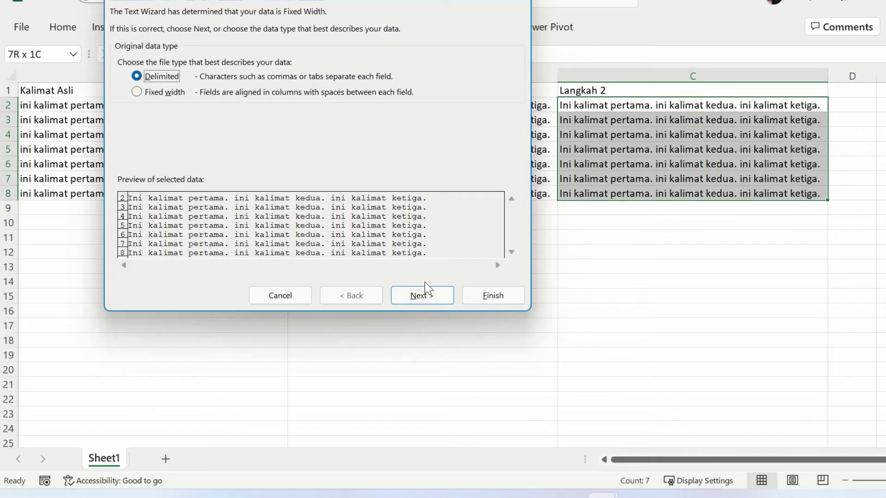
click(422, 297)
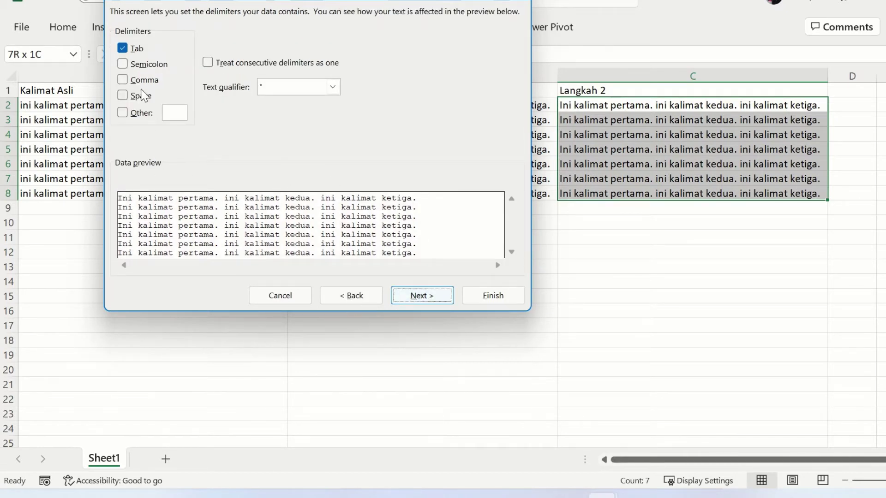
click(123, 49)
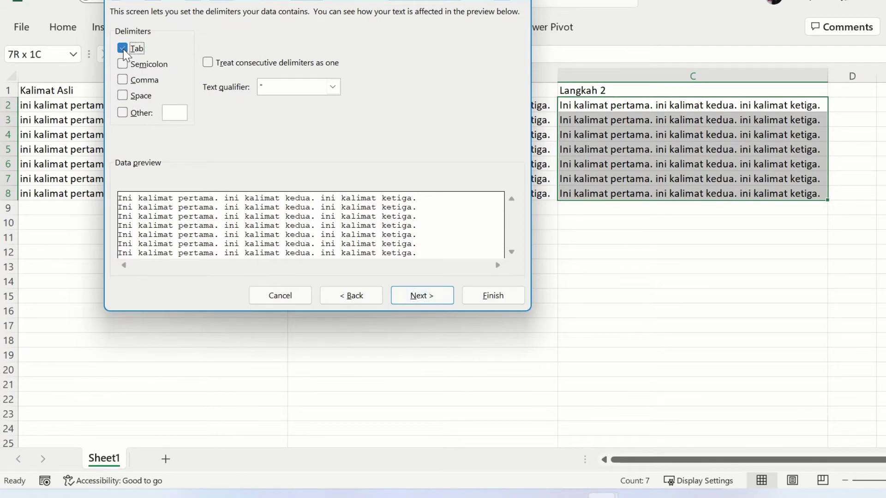
click(122, 96)
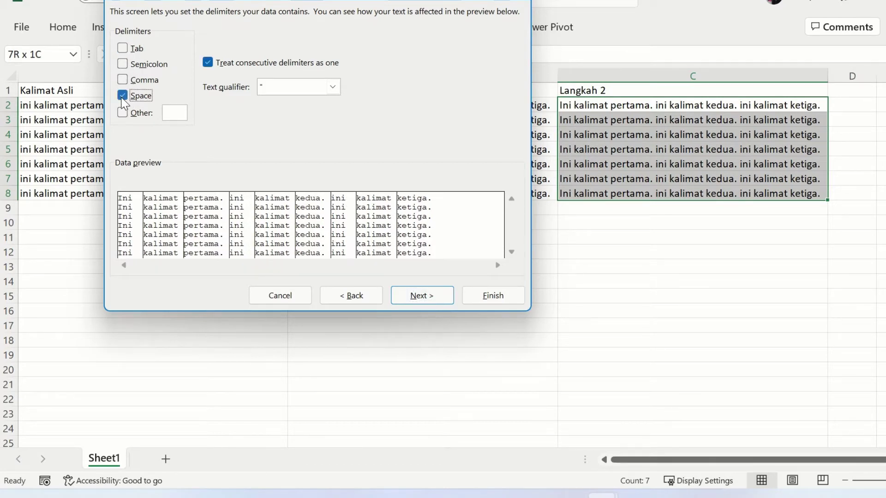
click(430, 301)
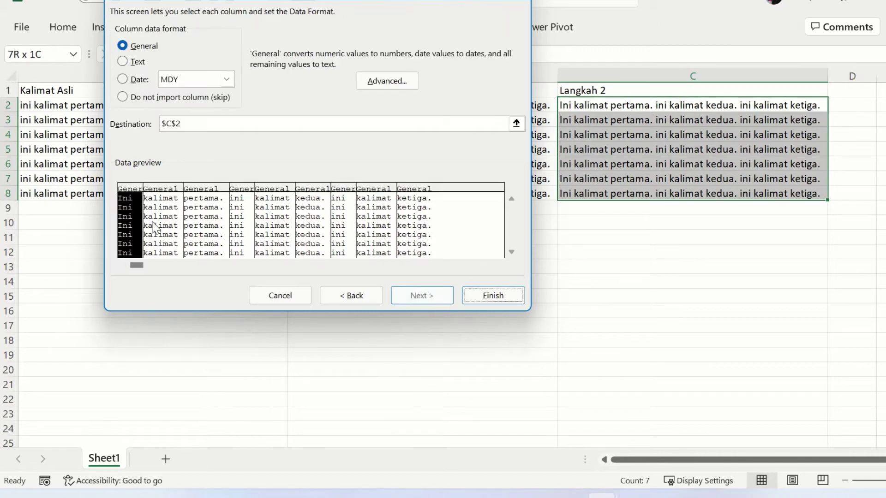
click(484, 298)
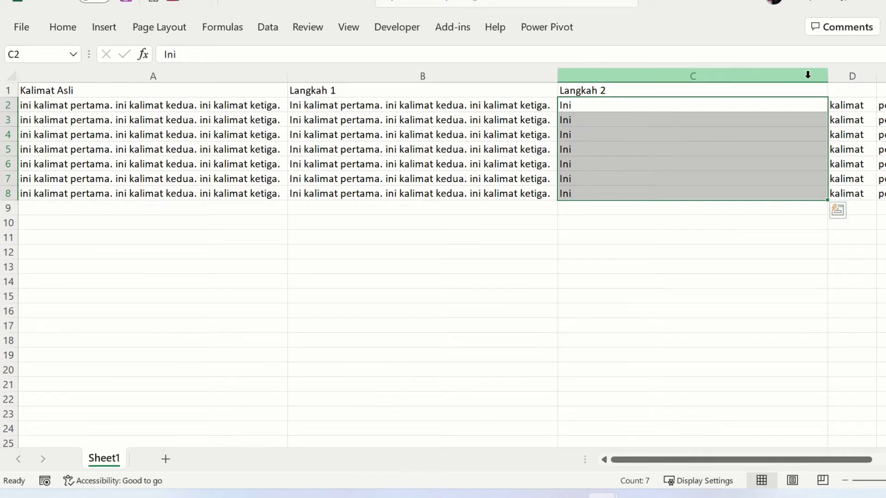
Autofit the "Langkah 2" column and insert a narrowed blank column before it.
double_click(830, 77)
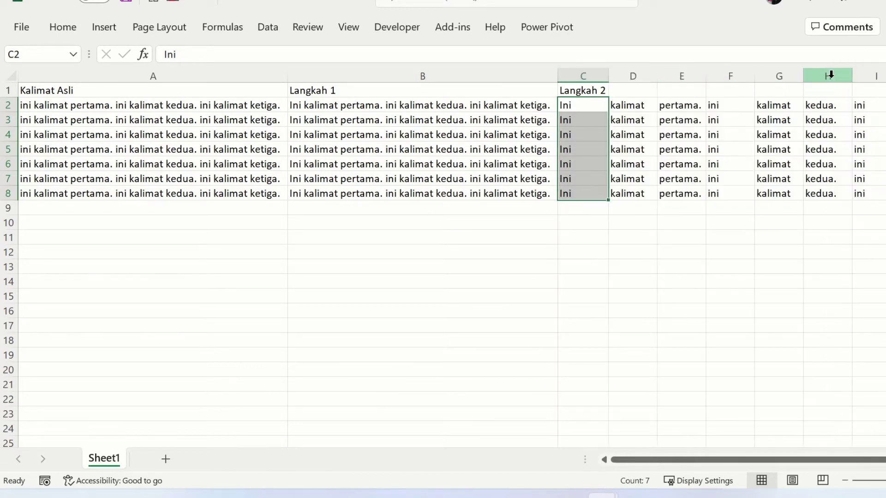
click(585, 73)
right_click(585, 76)
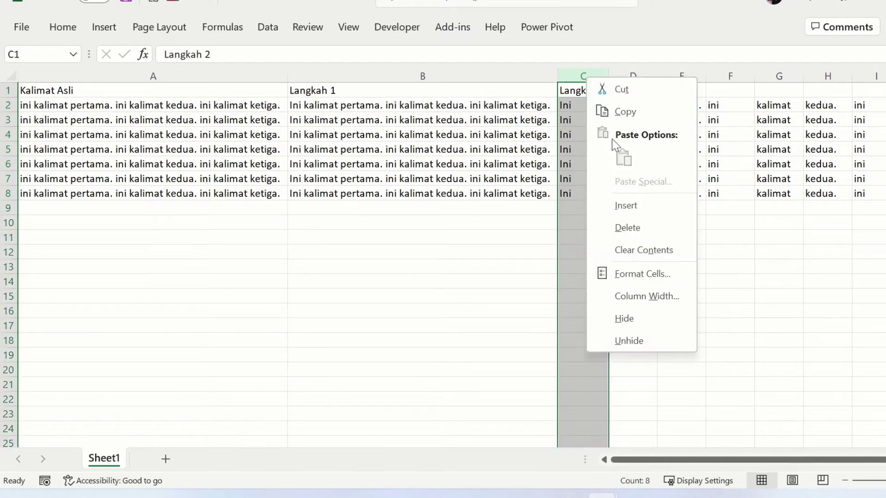
click(627, 207)
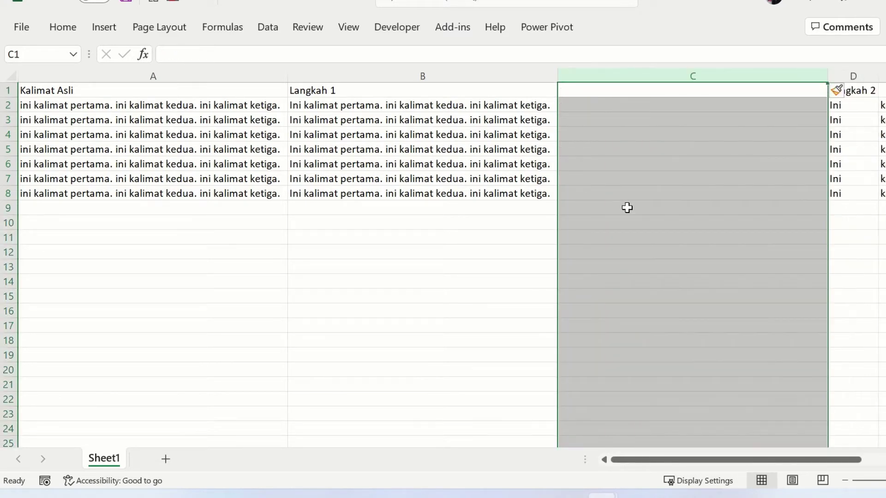
drag(826, 80, 626, 81)
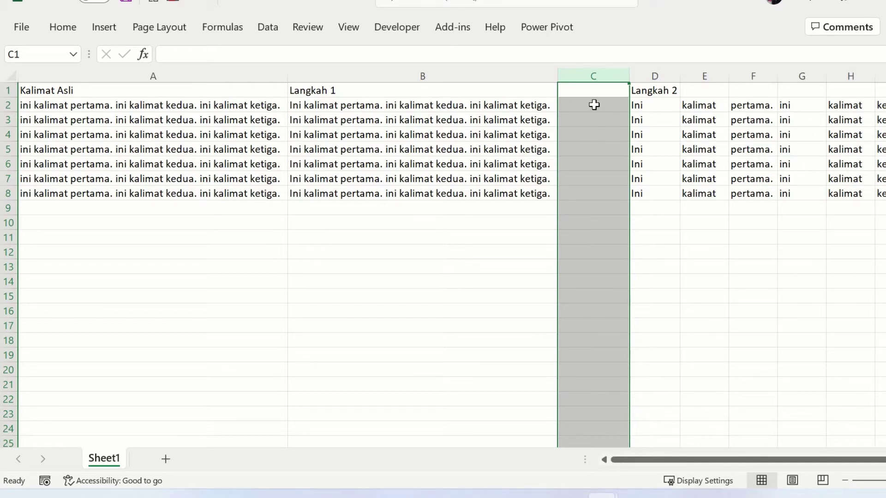
Number C2:C8 with an odd series by entering 1 and 3 and filling down to 13.
click(594, 105)
text(1)
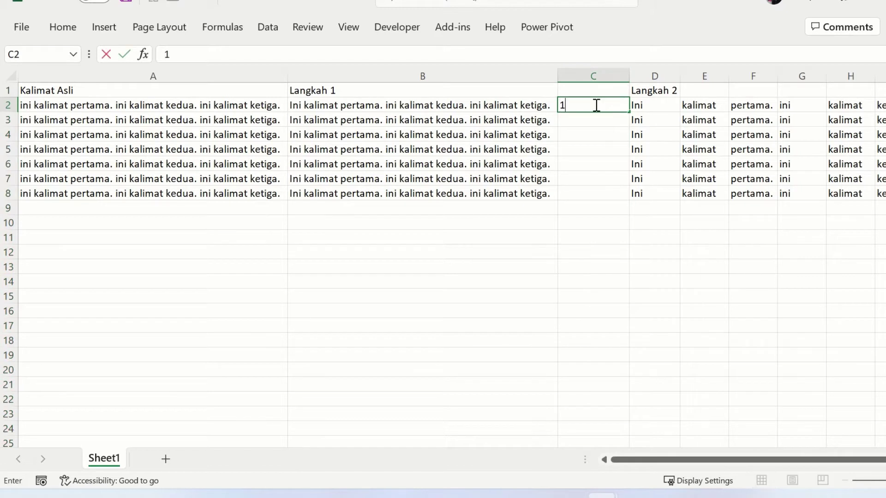
key(Return)
text(3)
key(Return)
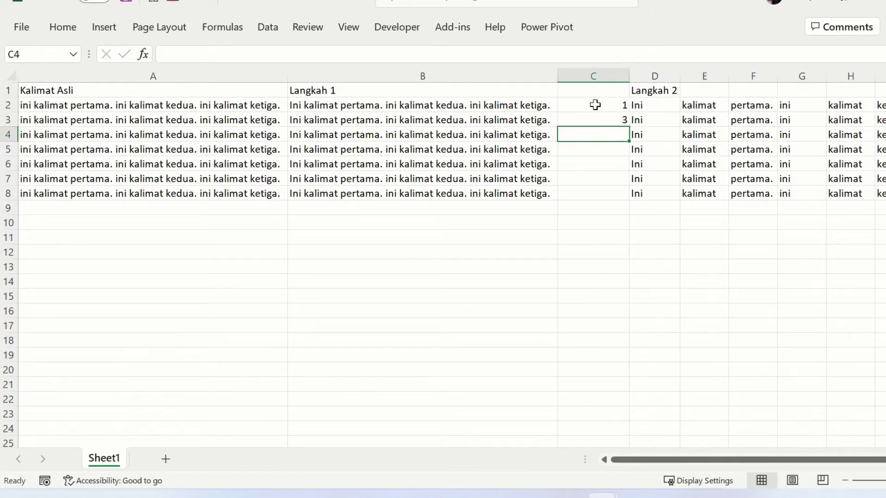
click(594, 105)
key(shift+Down)
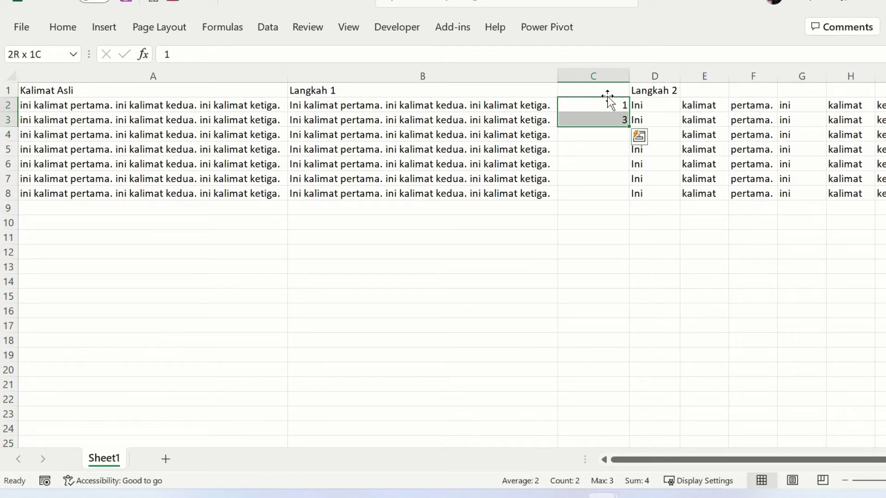
drag(630, 127, 629, 203)
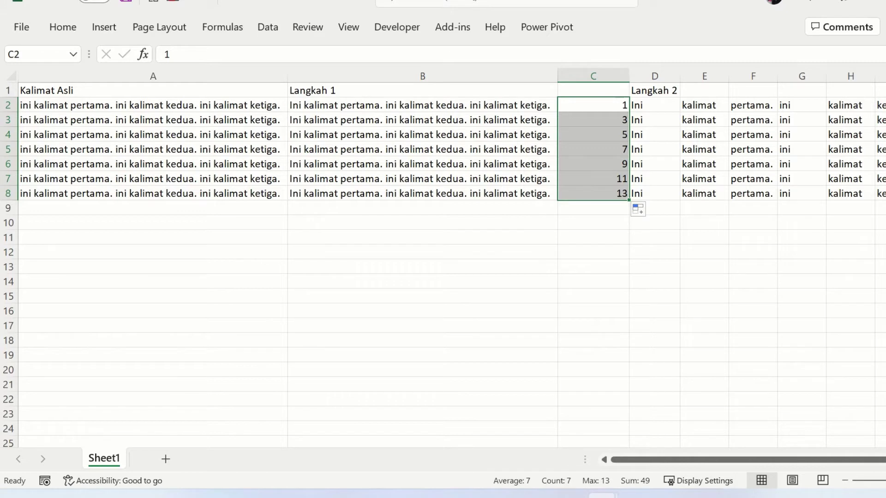
Number C9:C14 with an even series by entering 2 and 4 and filling down to 12.
click(595, 206)
text(2)
key(Return)
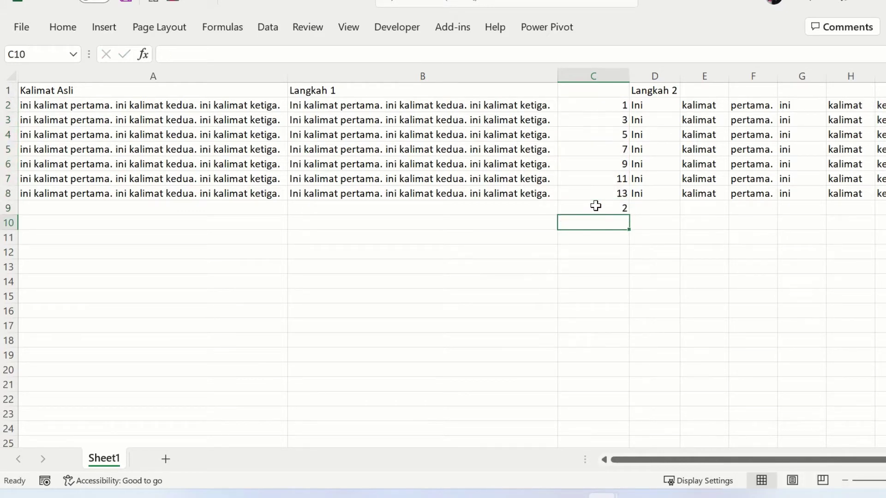
text(4)
key(Return)
click(596, 206)
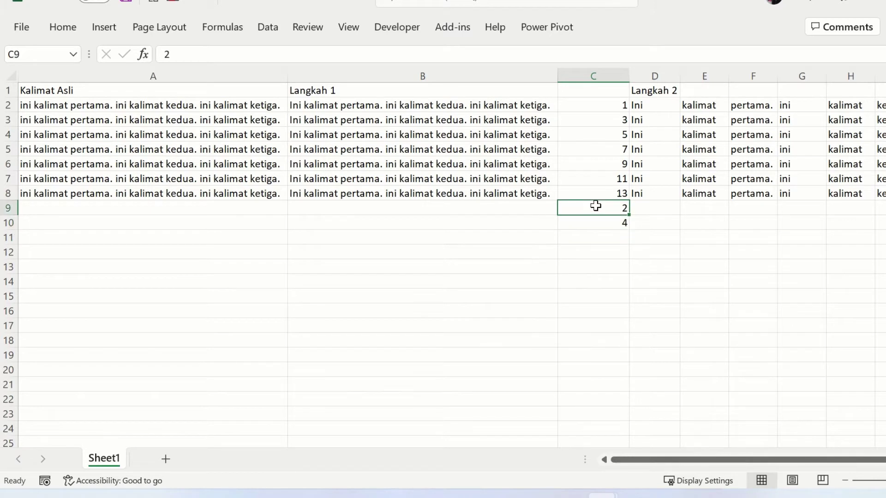
drag(596, 206, 625, 294)
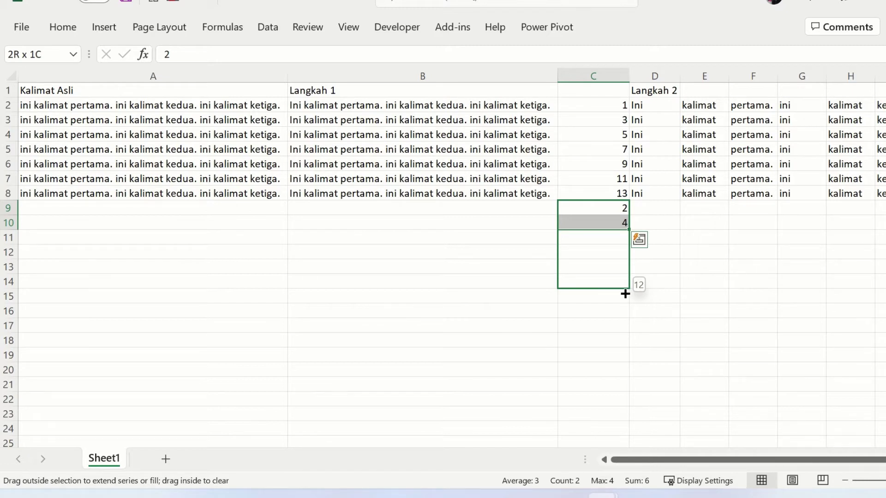
drag(625, 294, 625, 293)
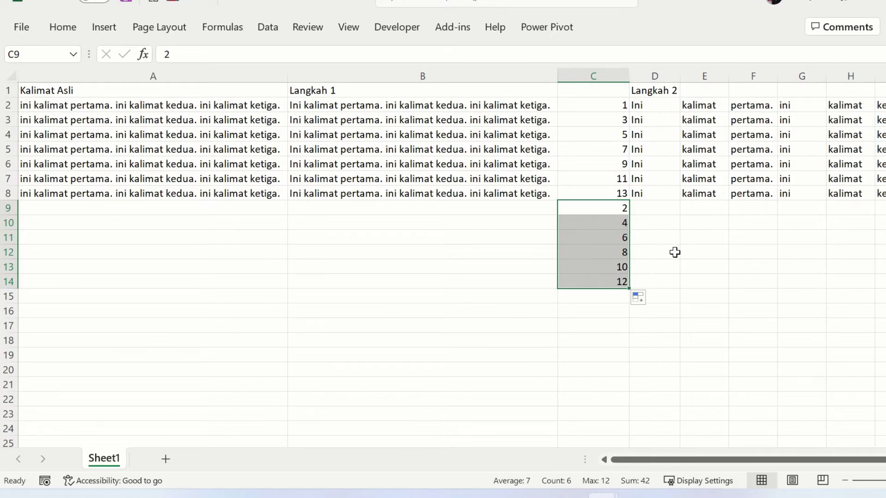
Sort the range C2:L14 from smallest to largest by the numbers in column C.
click(583, 104)
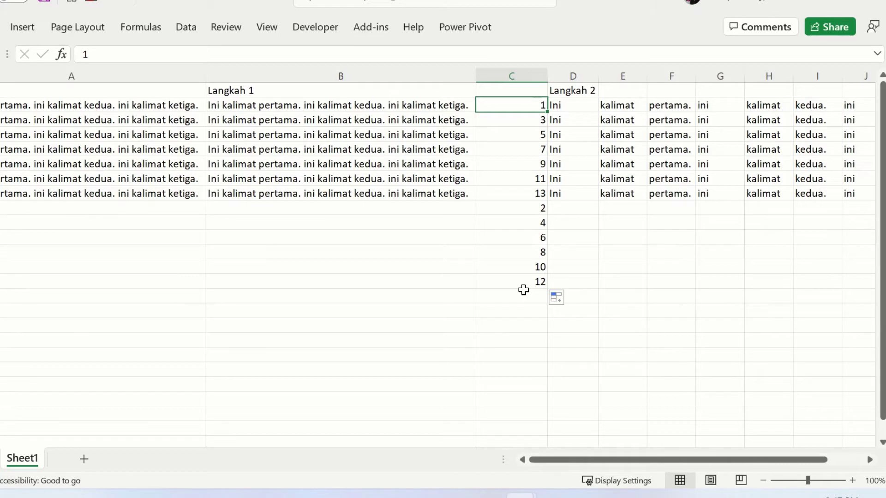
key(ctrl+shift+Down)
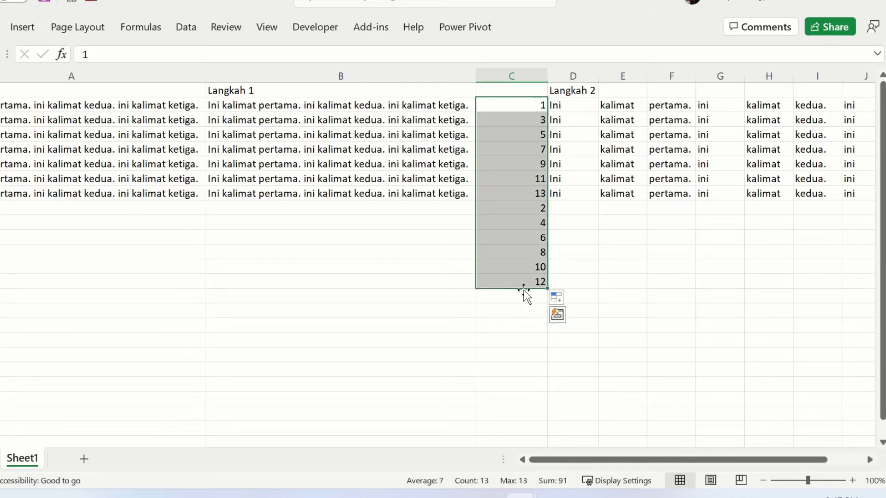
key(shift+Right)
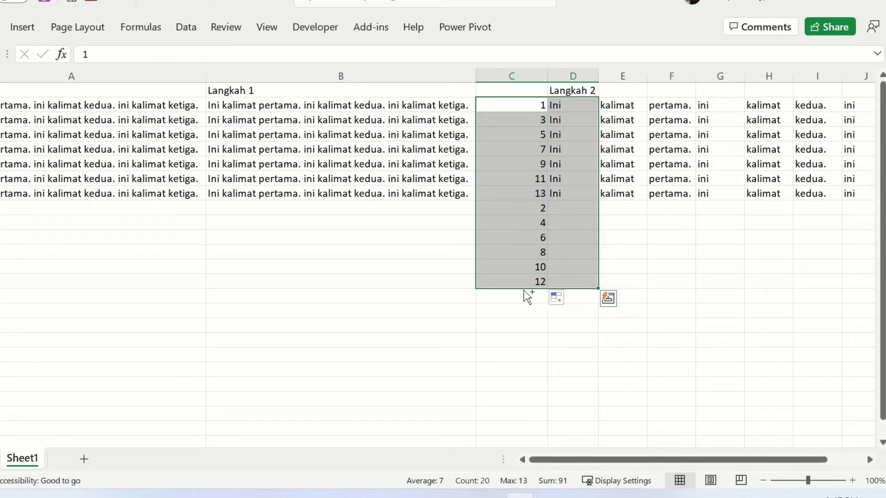
key(alt+shift+F10)
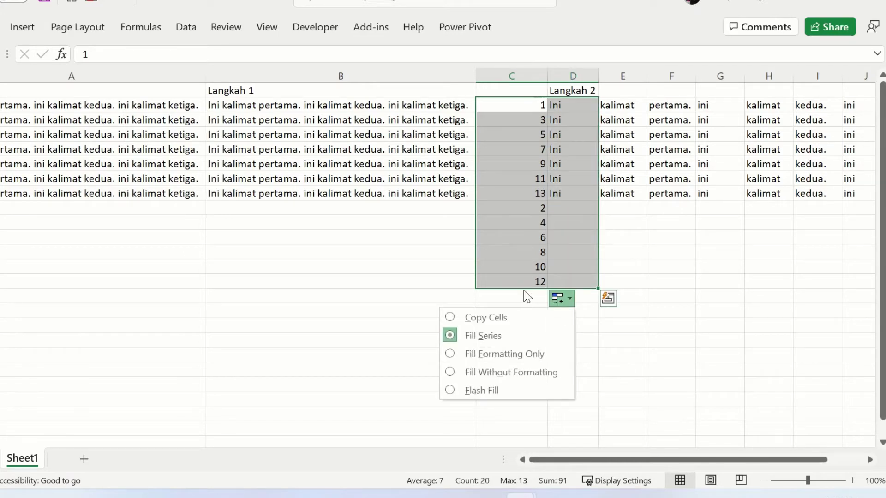
key(Escape)
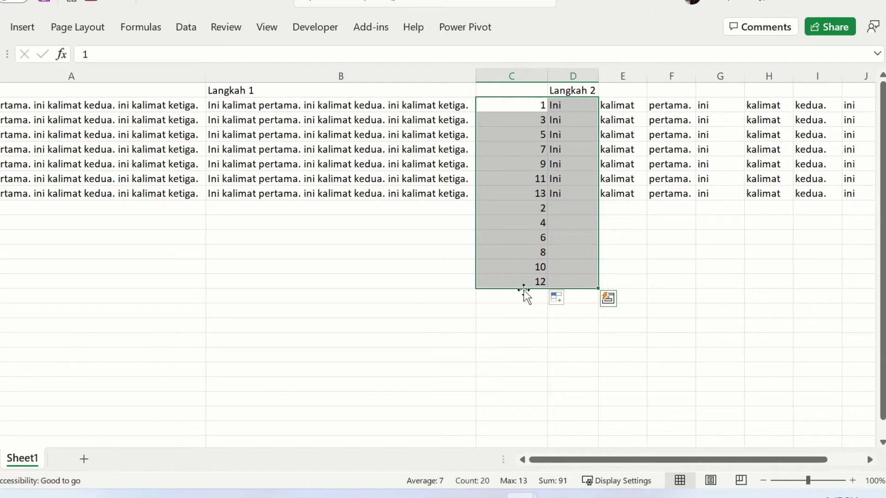
key(shift+Right)
key(shift+Right)
key(shift+Right)
key(shift+Right)
key(shift+Right)
key(shift+Right)
key(shift+Right)
key(shift+Right)
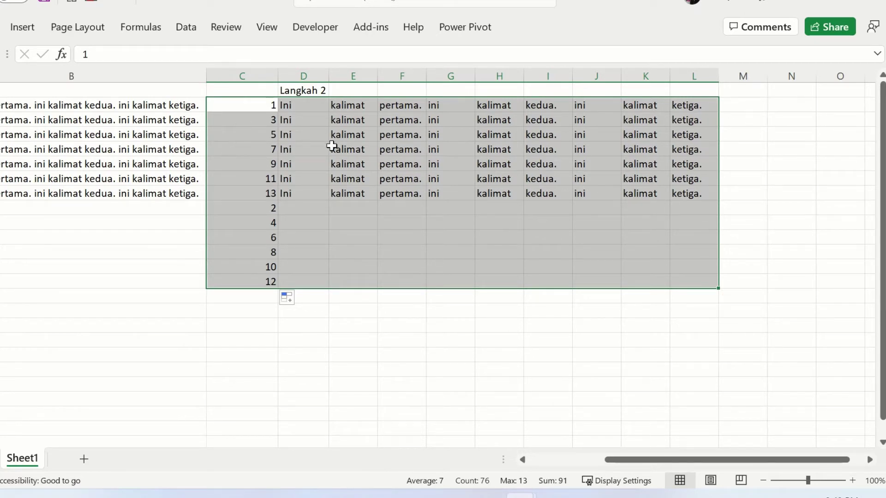
click(1, 33)
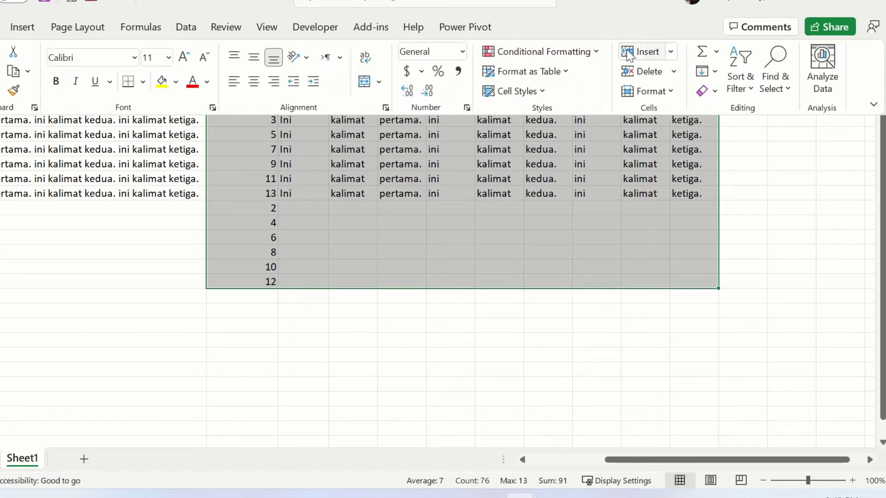
click(741, 92)
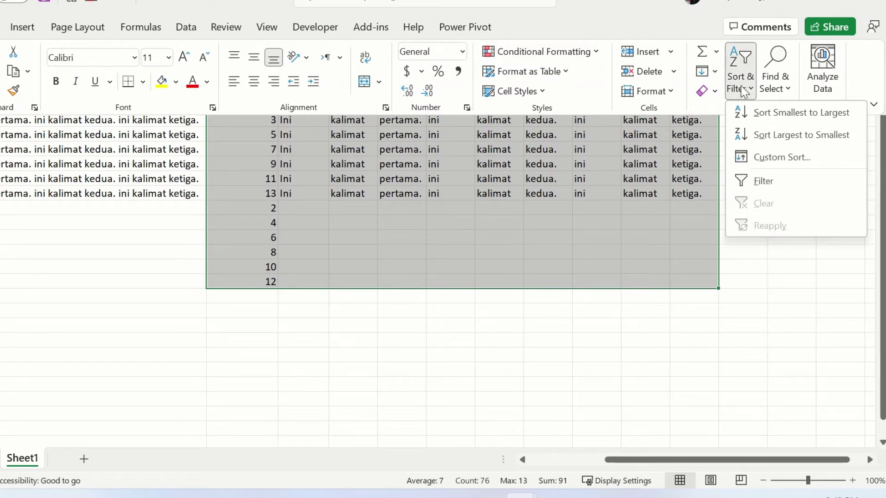
click(762, 114)
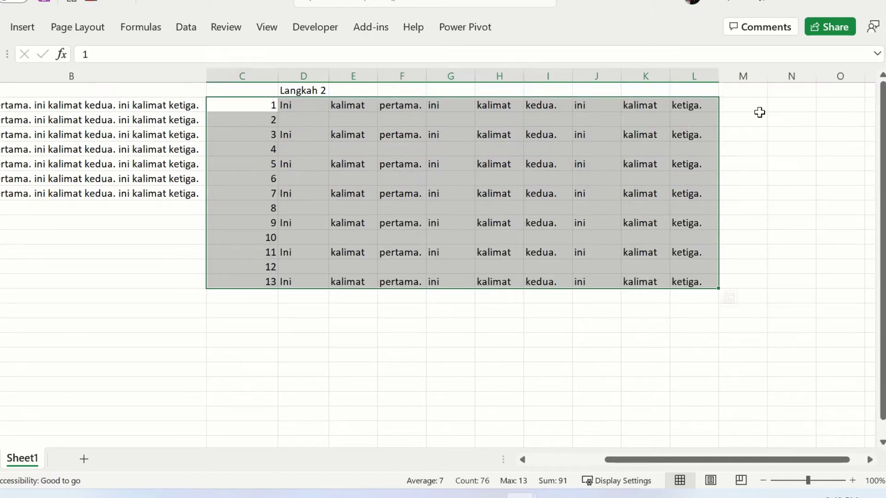
Begin an IF formula in D3 that tests whether the last character of C2 is a period: =IF(RIGHT(C2)=".",.
click(286, 120)
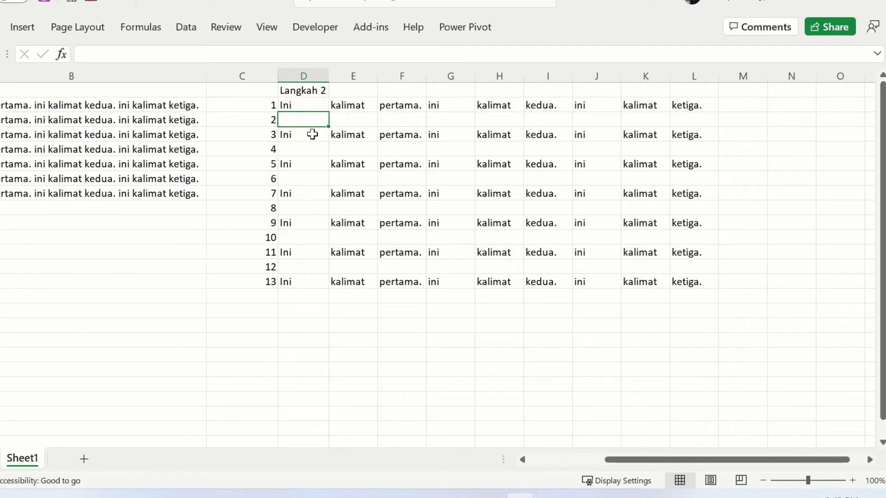
text(=)
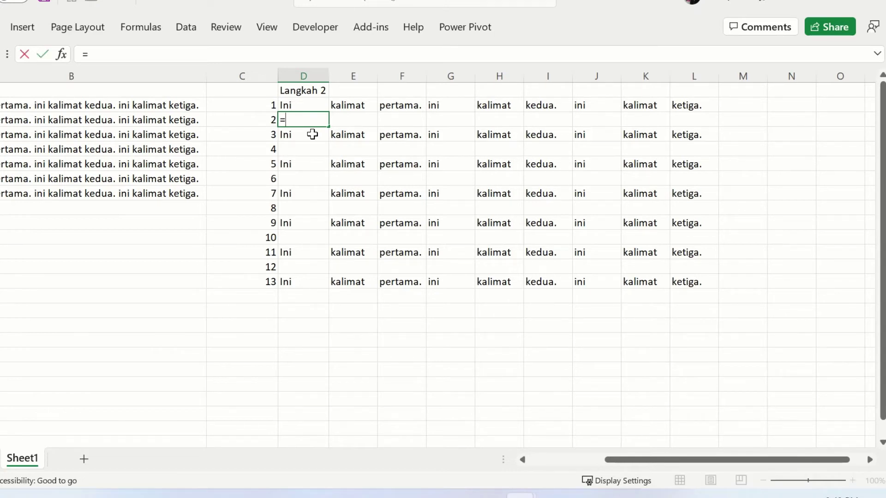
text(if)
double_click(314, 136)
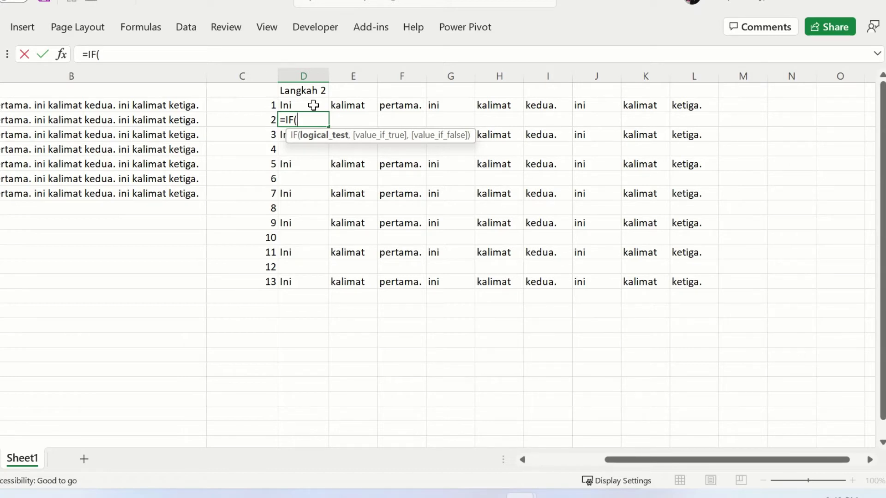
text(rig)
key(Tab)
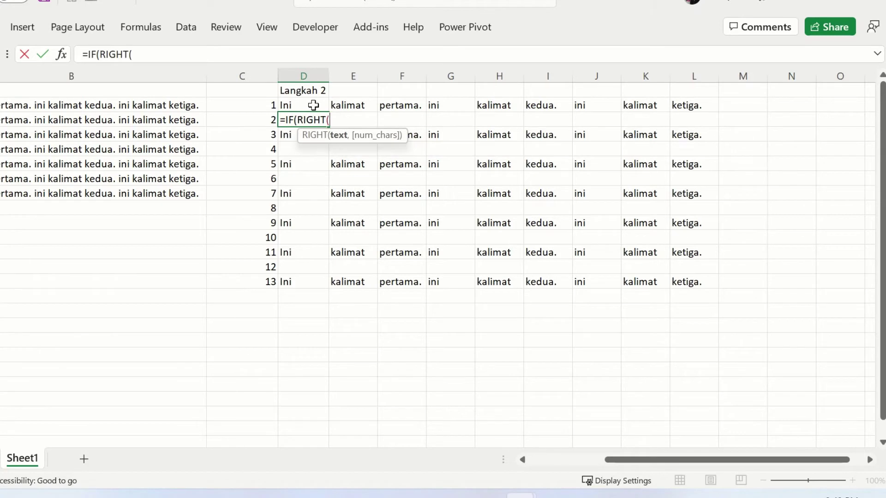
click(241, 106)
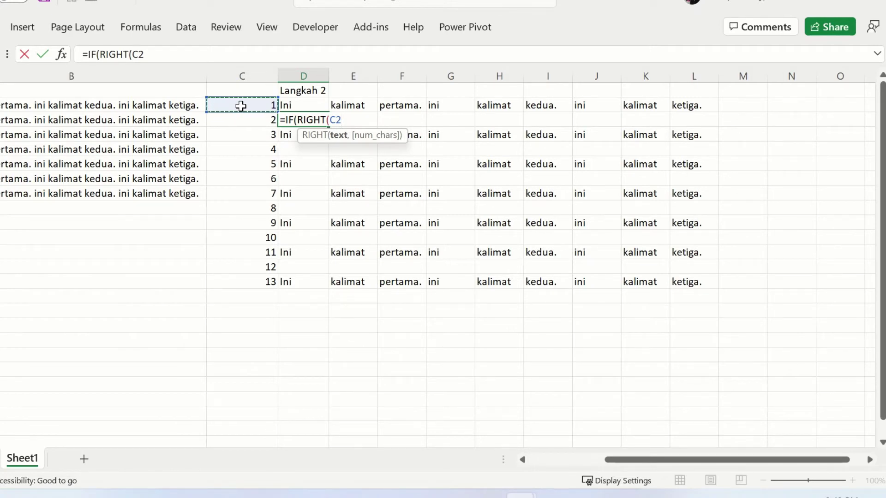
text())
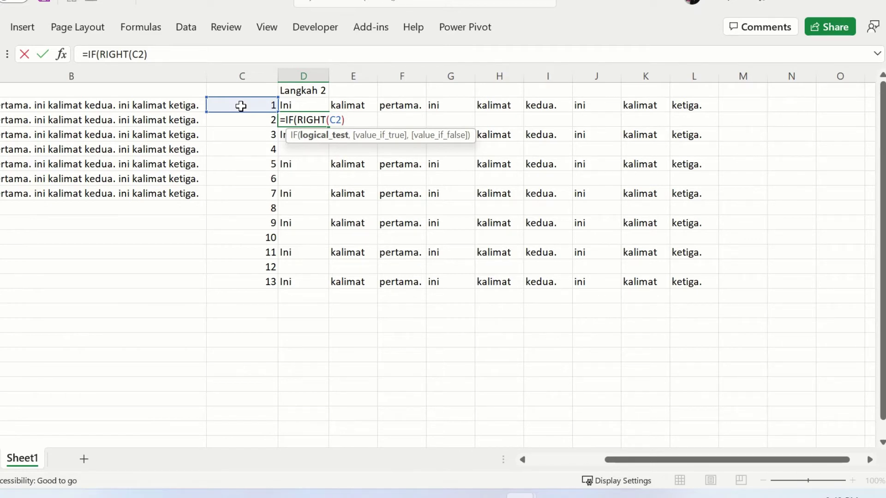
text(=".")
text(,)
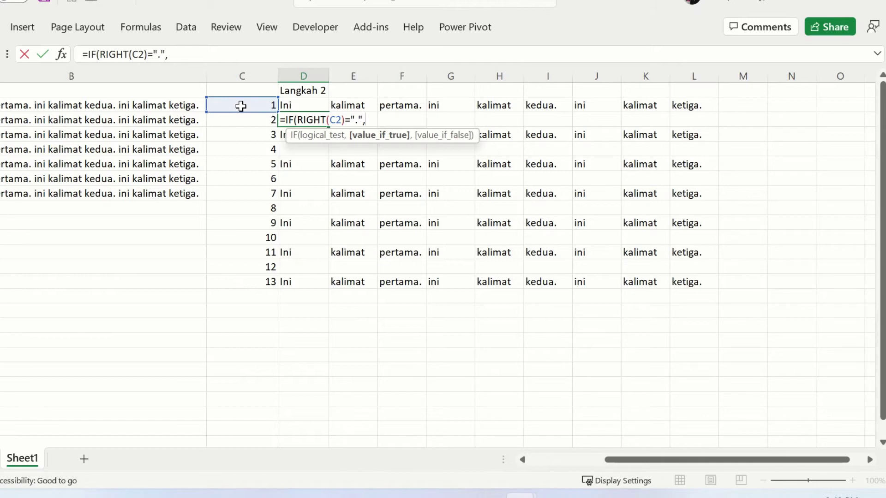
Complete the D3 formula with PROPER(D2)&" " as the true result and D2&" " as the false result.
text(pro)
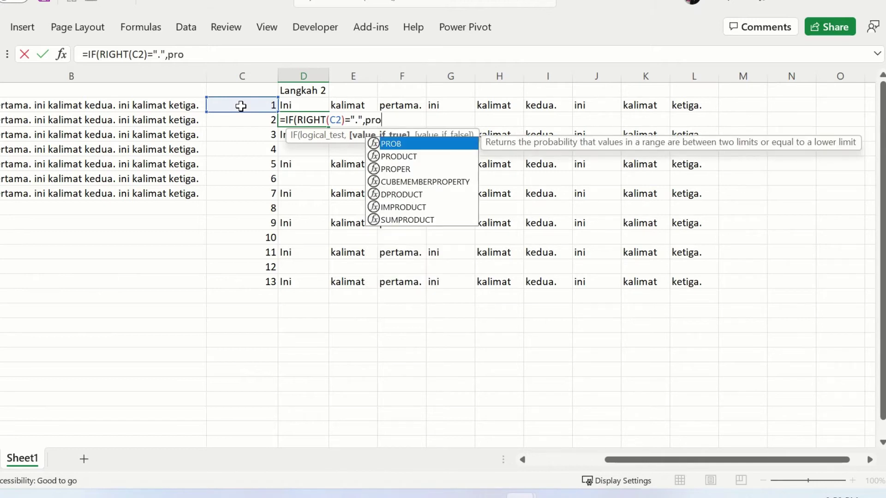
text(p)
key(Tab)
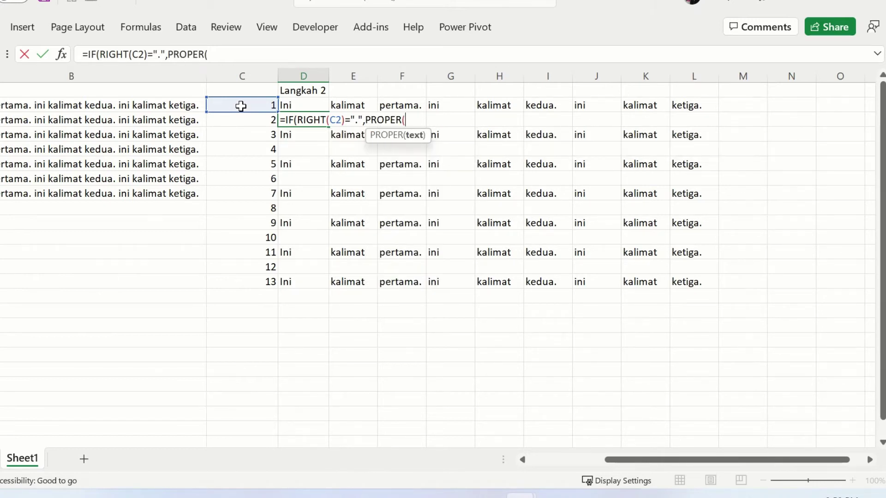
click(304, 105)
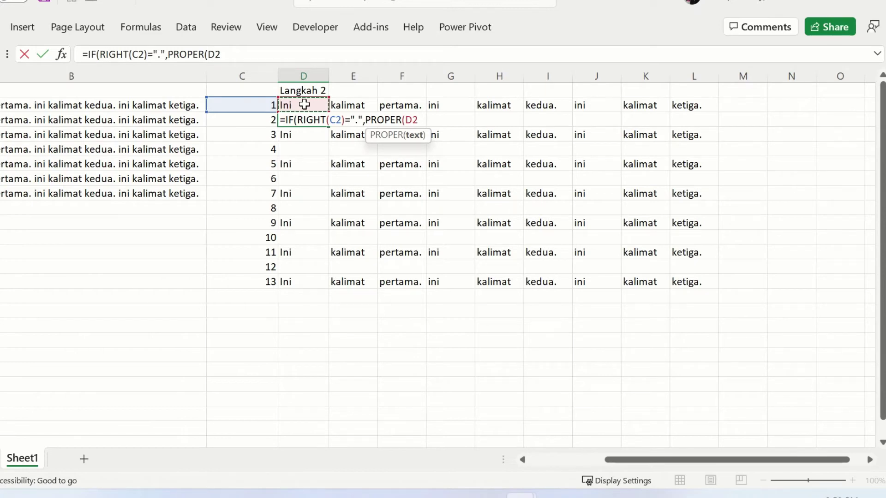
text())
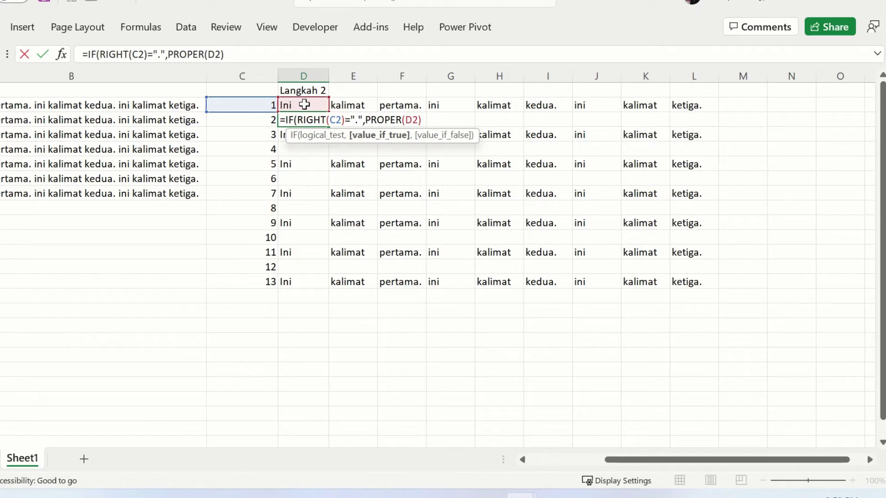
text(&)
text(,)
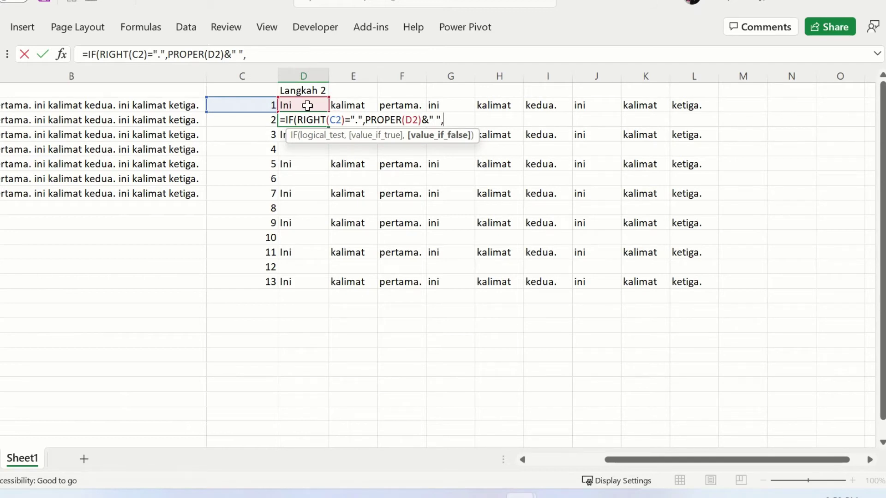
click(308, 105)
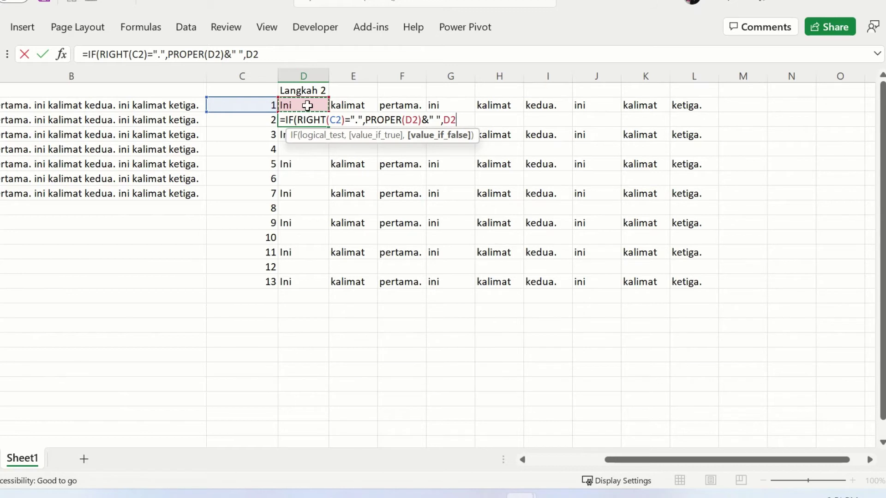
text(&" "))
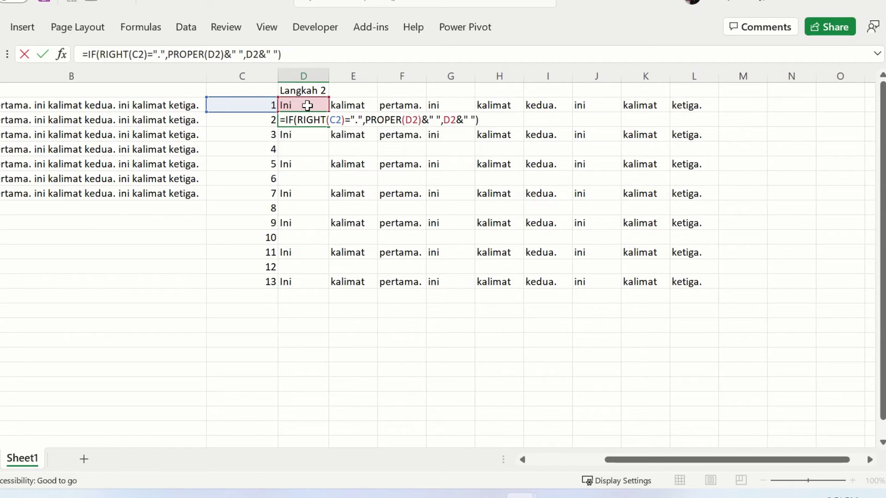
key(Return)
key(Up)
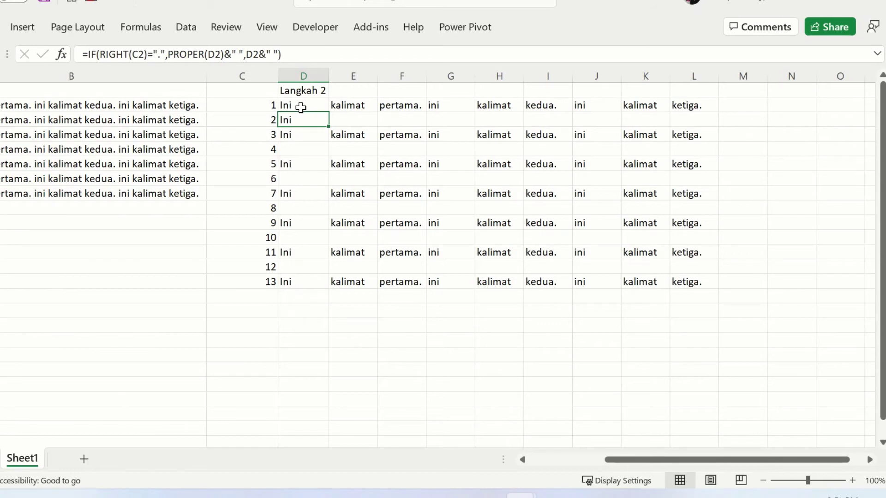
Fill the D3 formula across row 3 through column L.
click(233, 105)
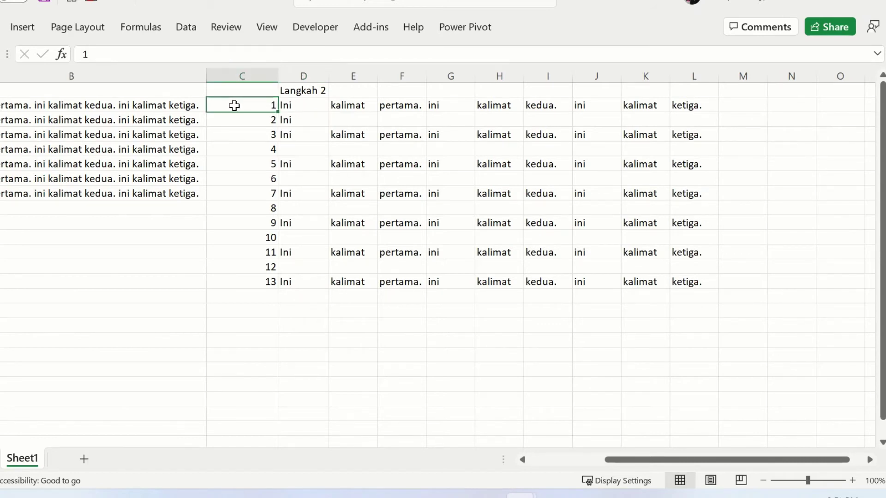
click(299, 120)
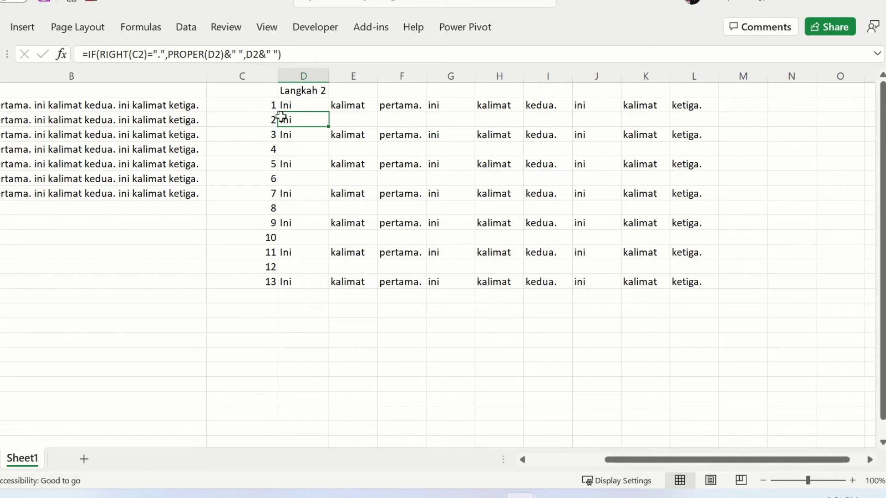
click(314, 105)
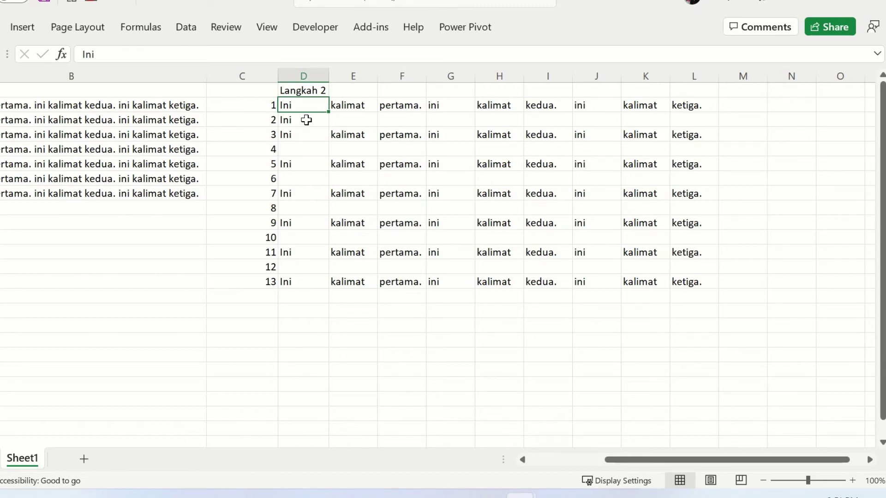
click(317, 120)
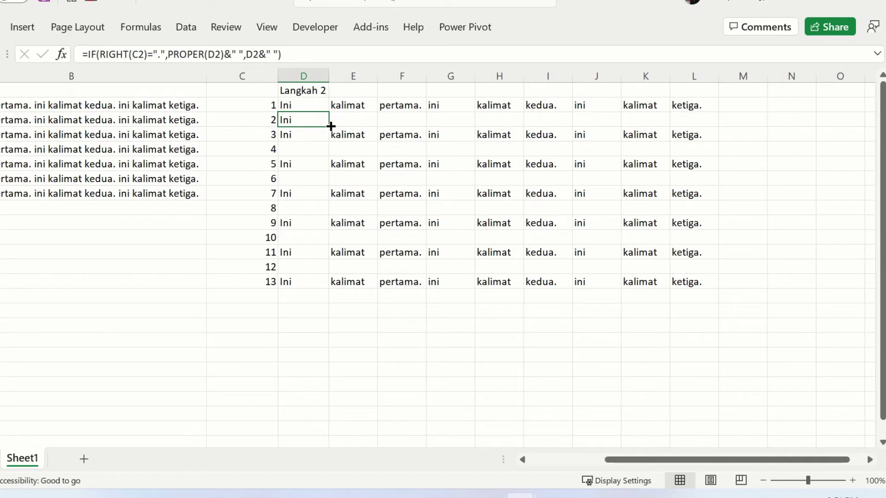
drag(331, 126, 330, 127)
drag(443, 130, 718, 126)
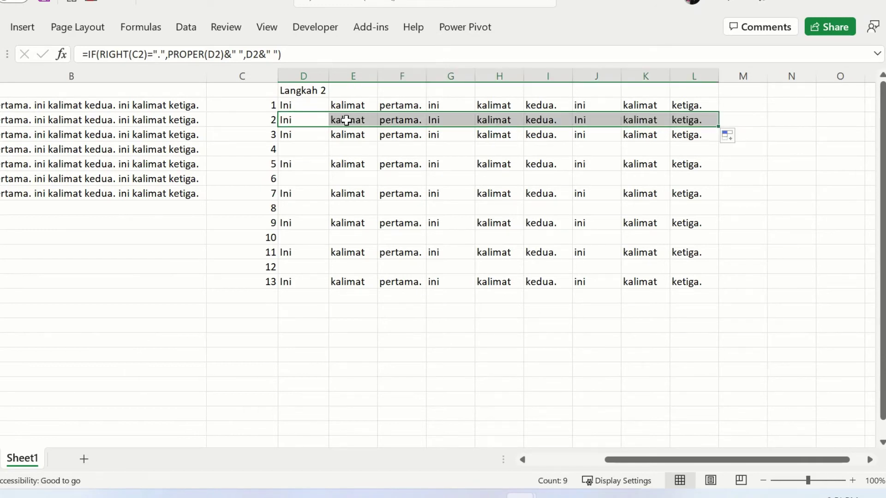
Examine the filled formula in G3, its cell references and arguments, against the source word in G2.
click(438, 119)
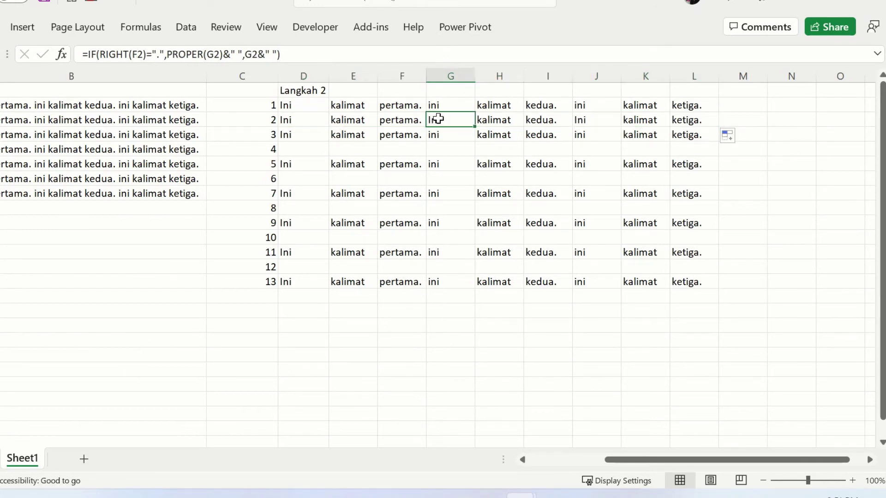
click(445, 104)
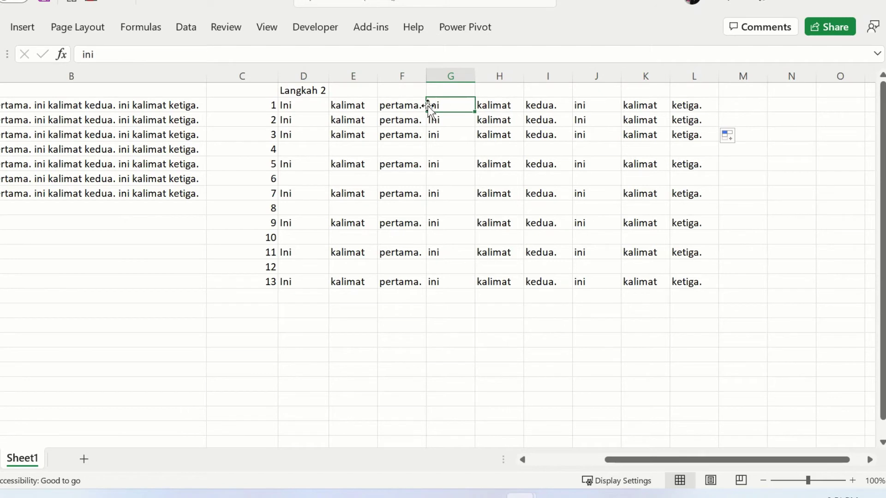
click(445, 120)
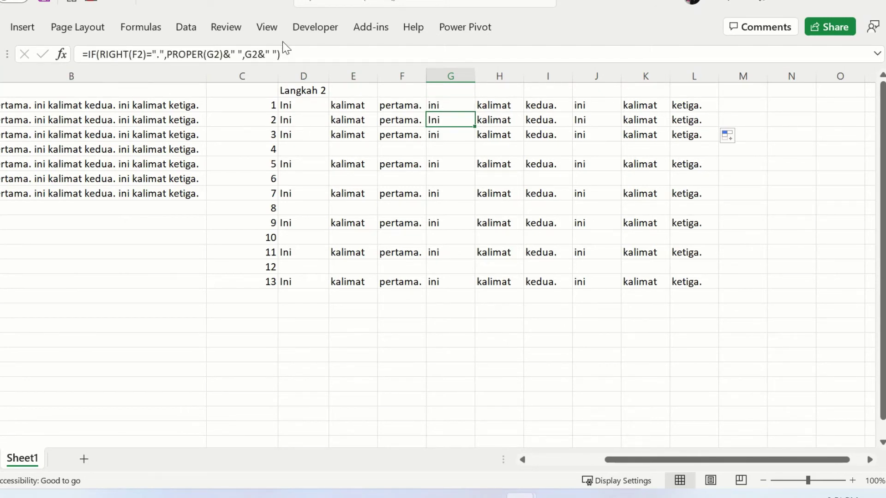
click(301, 53)
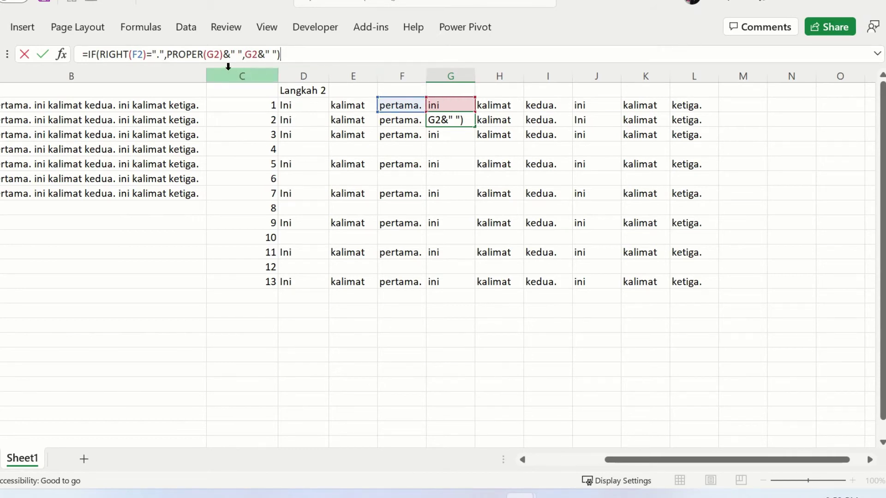
click(166, 55)
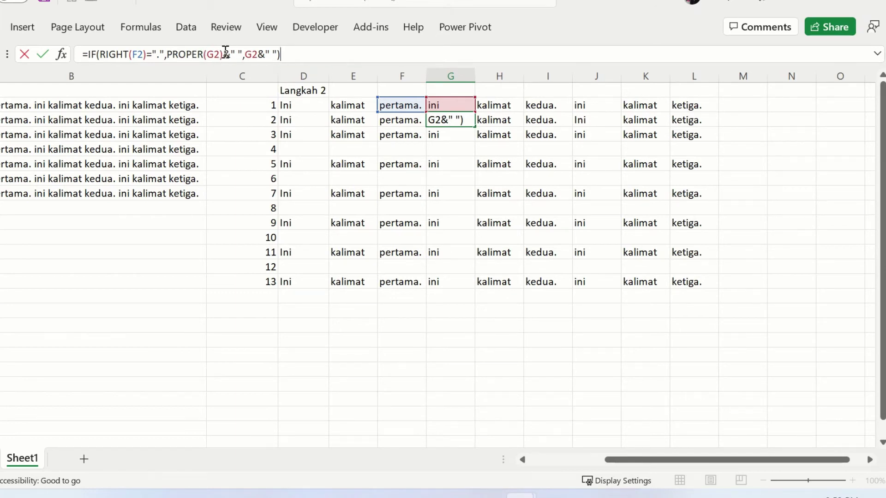
click(243, 54)
text(,)
key(Return)
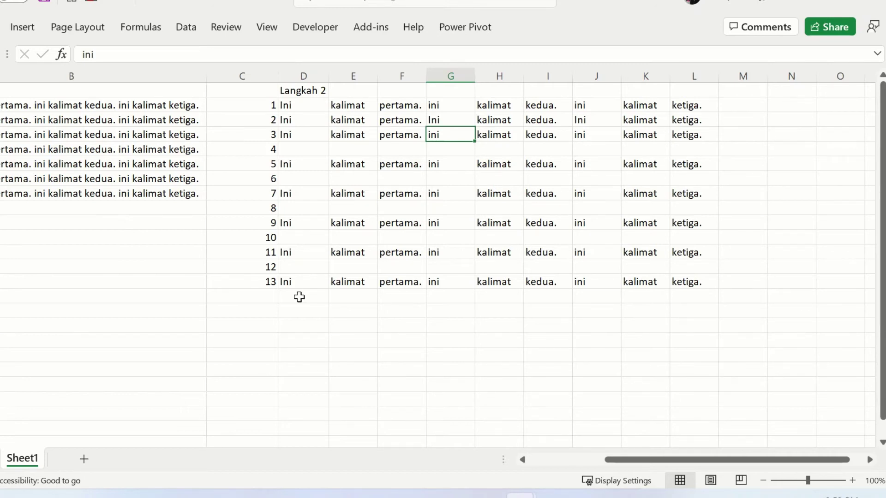
click(290, 149)
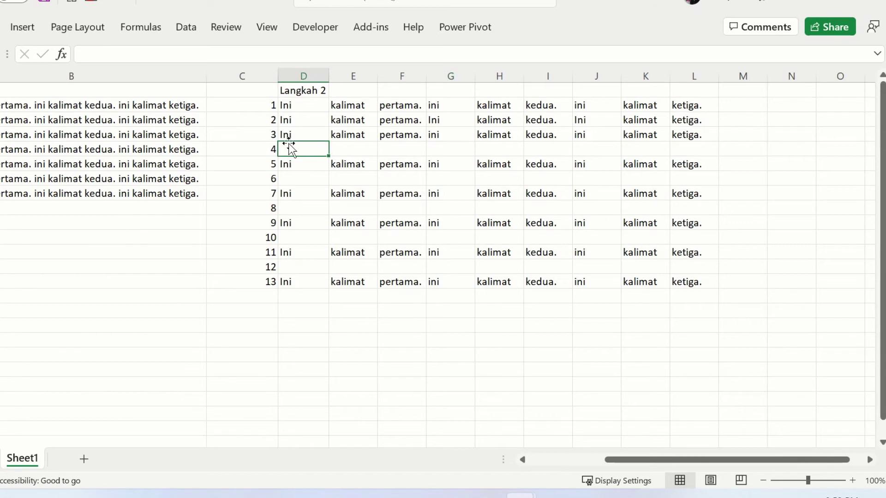
key(Right)
key(Right)
key(Left)
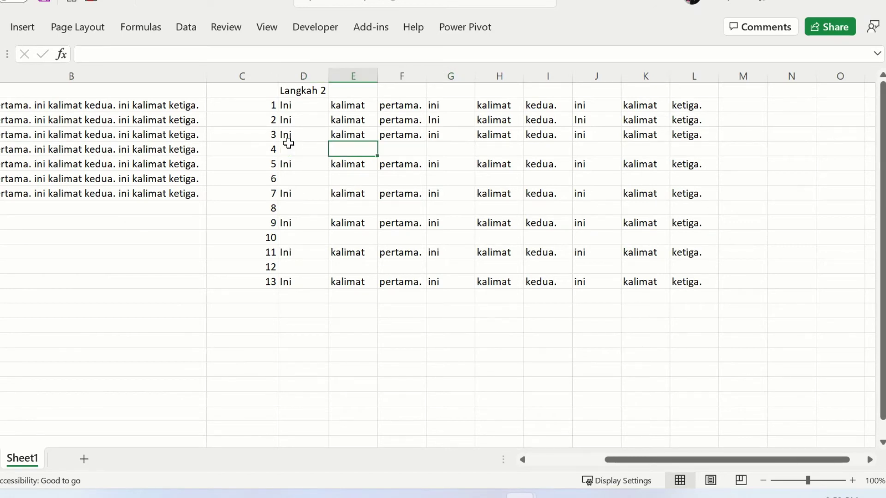
key(Left)
key(Right)
key(Up)
key(Left)
key(Up)
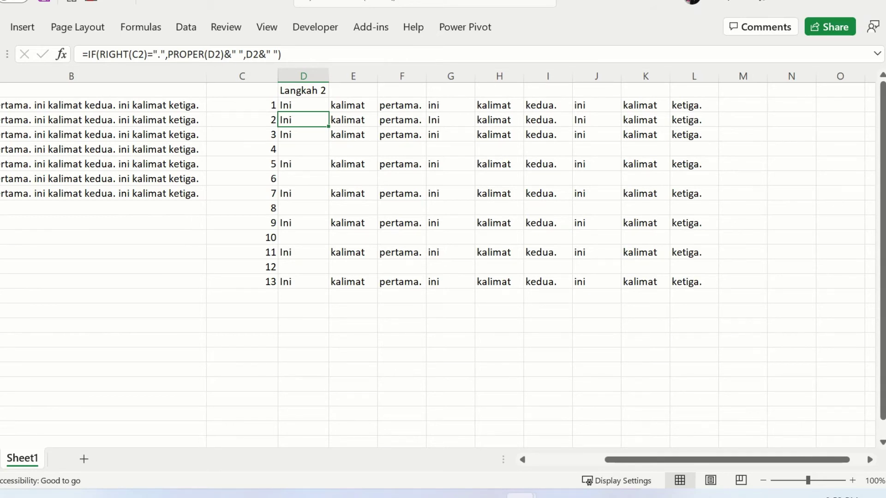
click(488, 496)
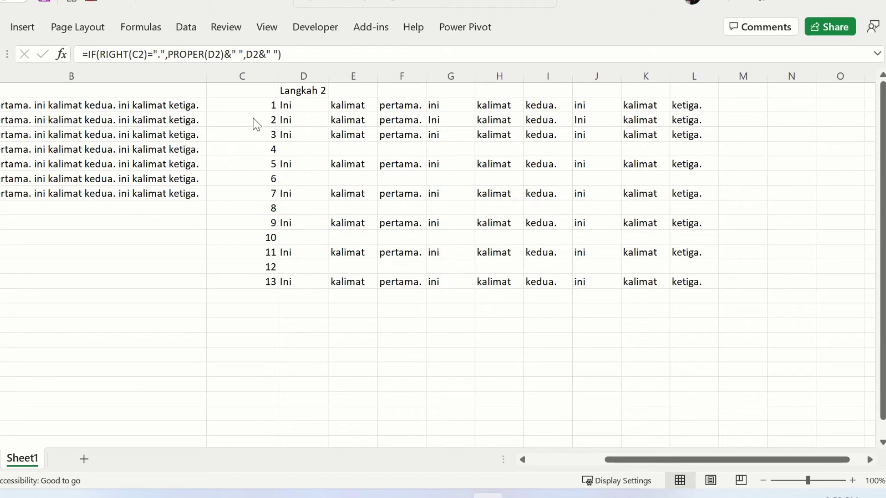
Insert a blank column before the numbering column C and narrow it to about the numbering column's width.
click(251, 74)
right_click(251, 74)
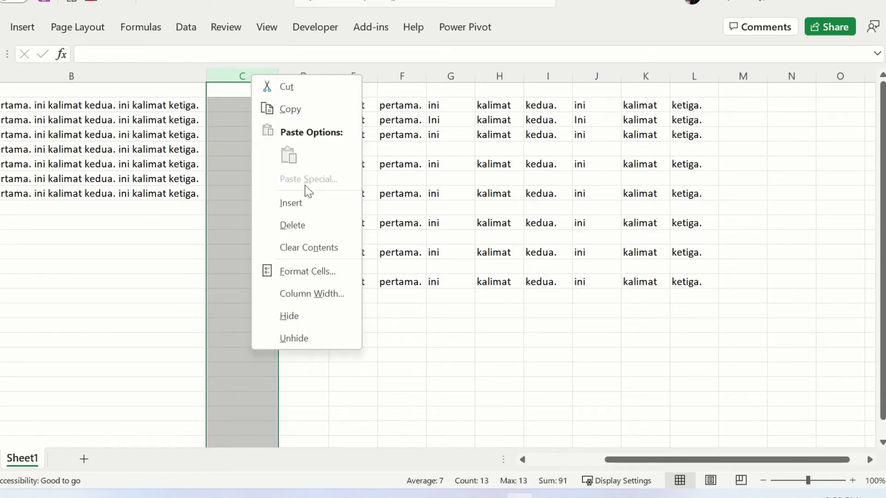
click(303, 199)
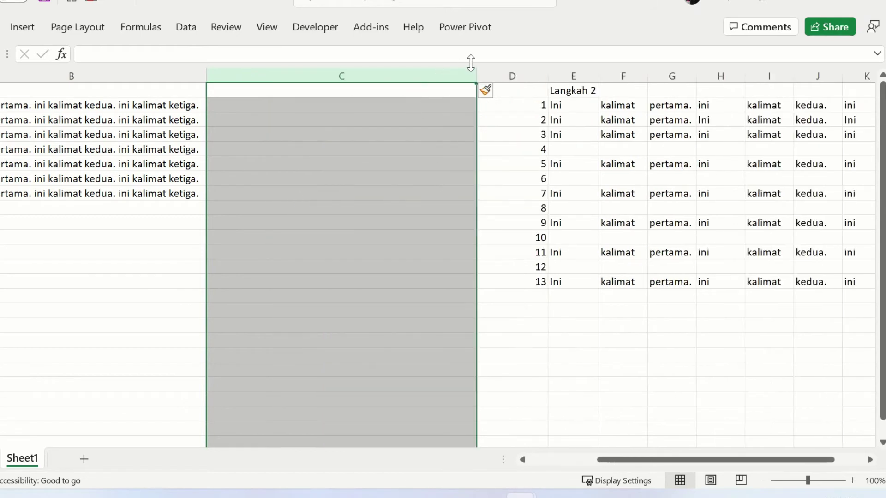
drag(477, 70, 277, 75)
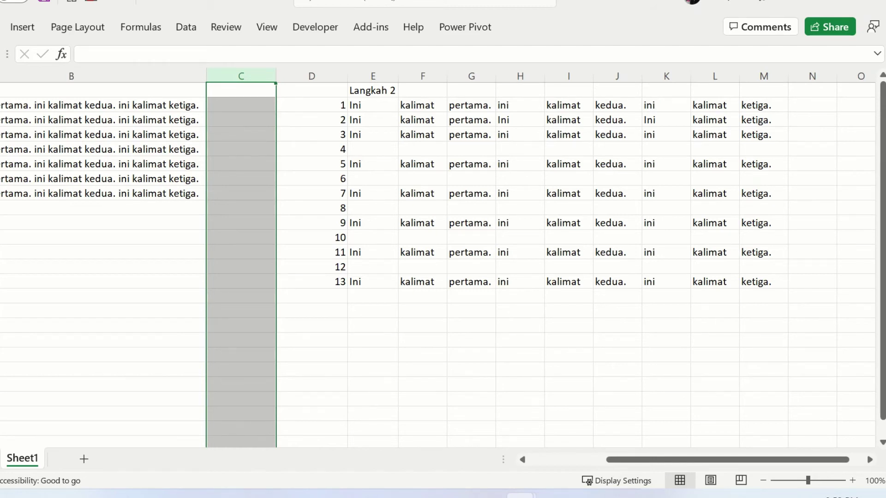
Enter 1, 2 and 3 in C2, C4 and C6, leaving a blank cell between the numbers.
click(264, 105)
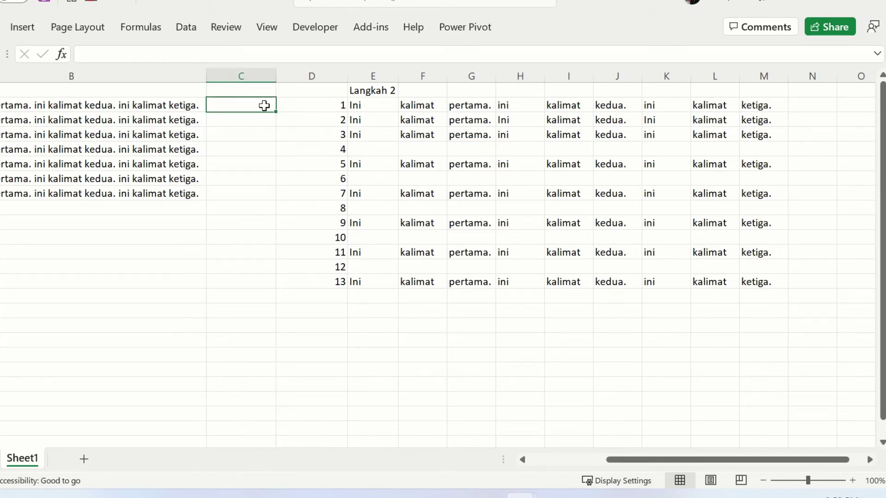
text(1)
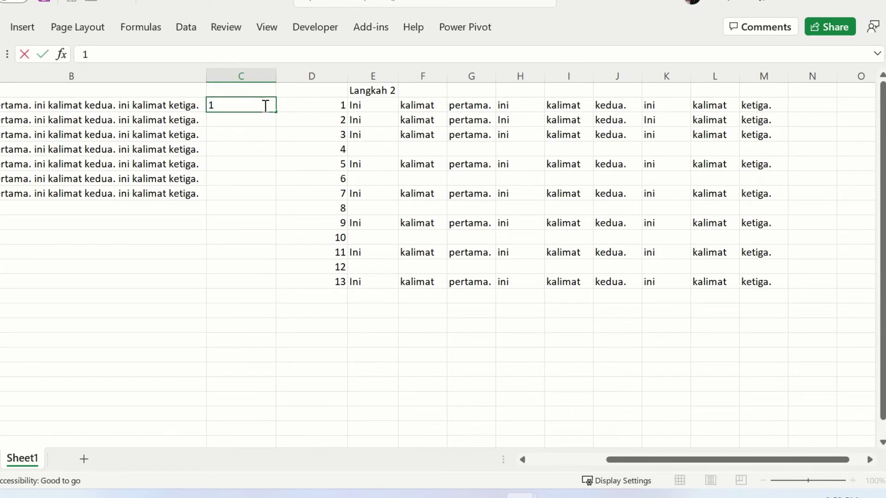
key(Return)
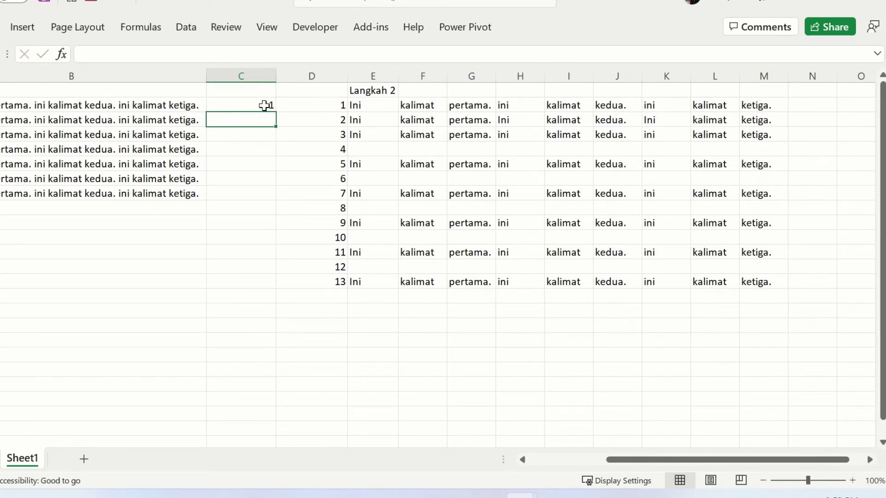
key(Down)
text(2)
key(Return)
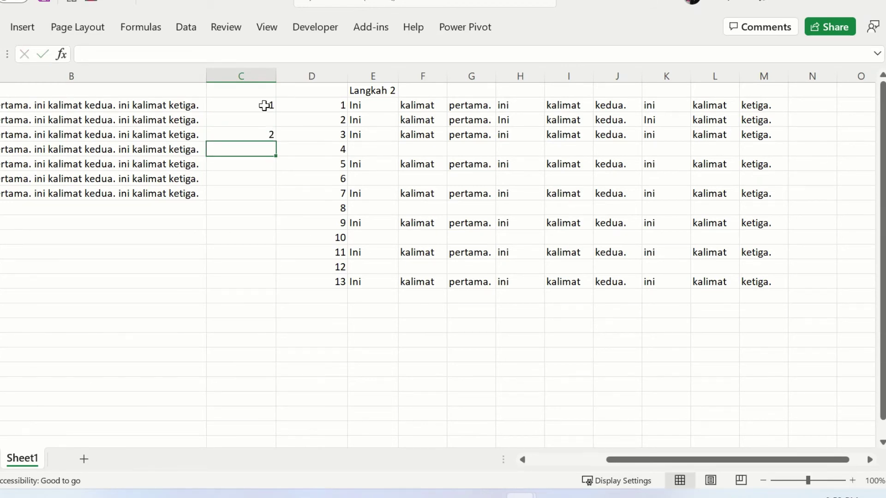
key(Down)
text(3)
key(Return)
Extend the alternating number-and-blank series in C2:C7 down column C through row 14, reaching 7.
key(Up)
key(Up)
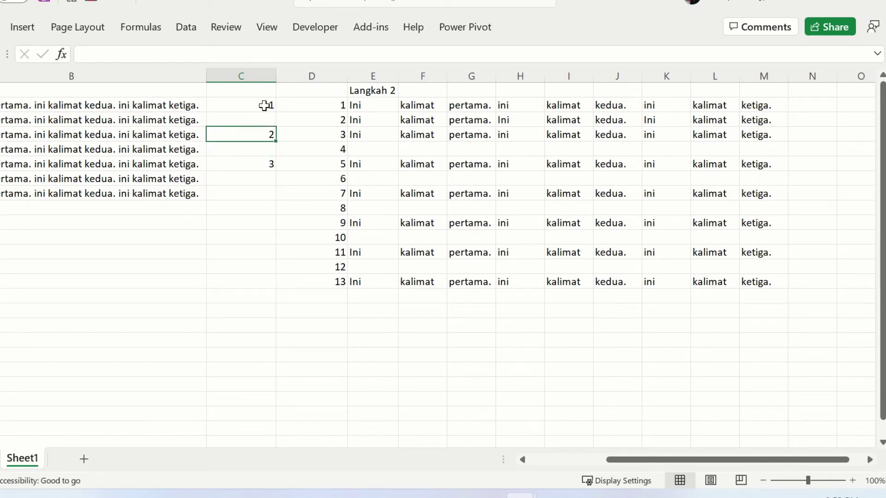
key(Up)
key(Up)
key(shift+Down)
key(shift+Down)
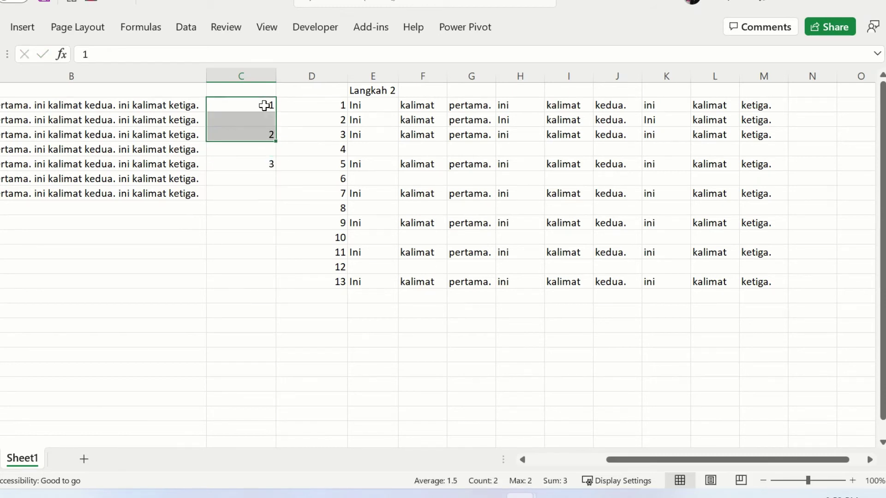
key(shift+Down)
key(shift+Down)
key(shift+Down)
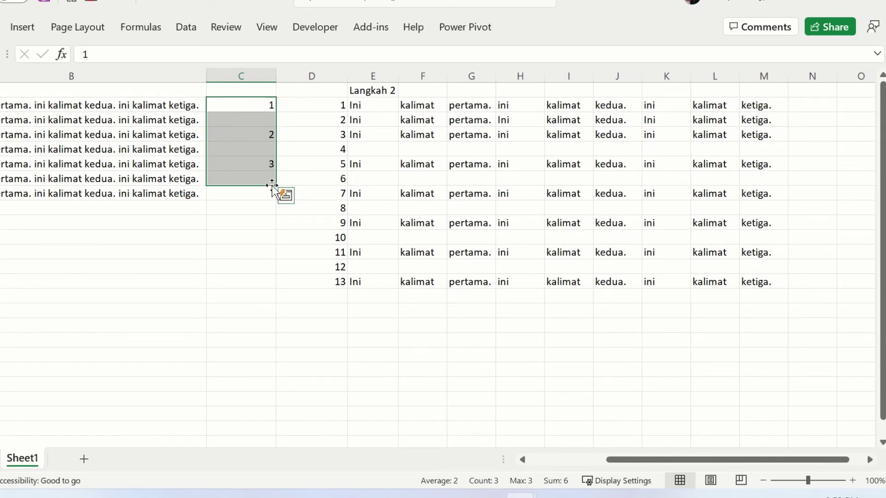
drag(275, 189, 276, 289)
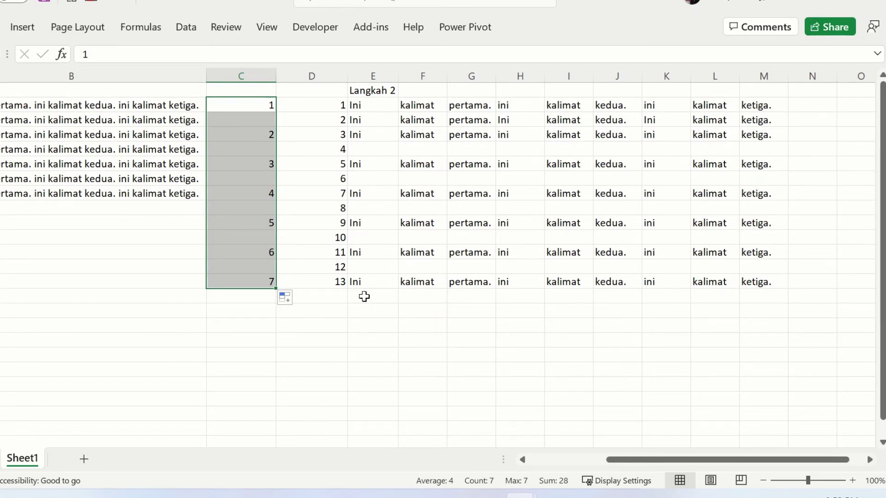
Add the number 14 in D15, below the end of column D's numbering.
click(341, 297)
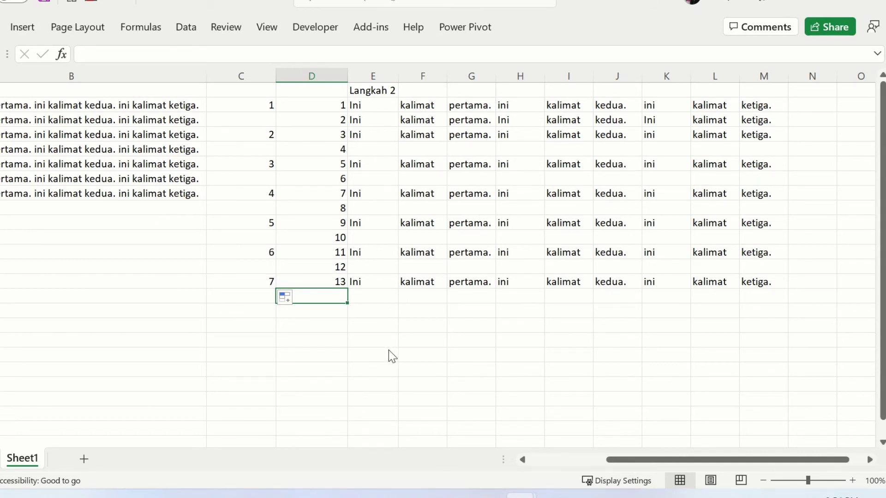
text(14)
key(Return)
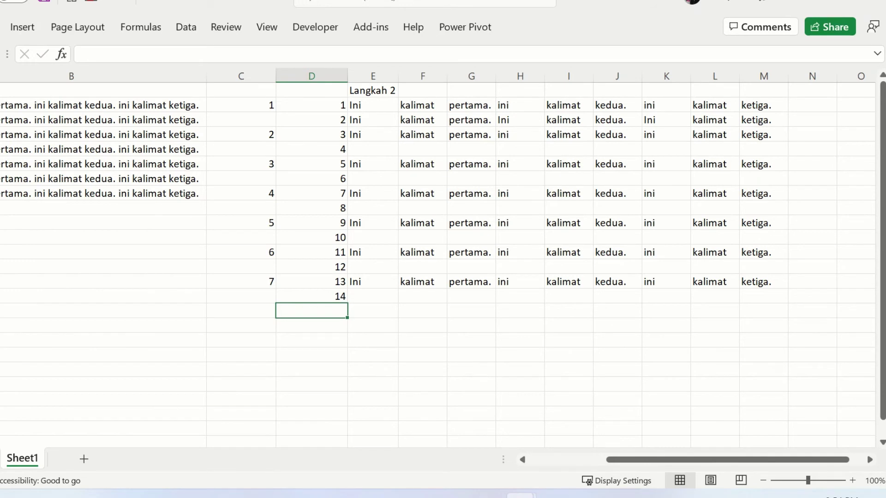
Sort the range C2:M15 from smallest to largest by the numbers in column C.
click(245, 105)
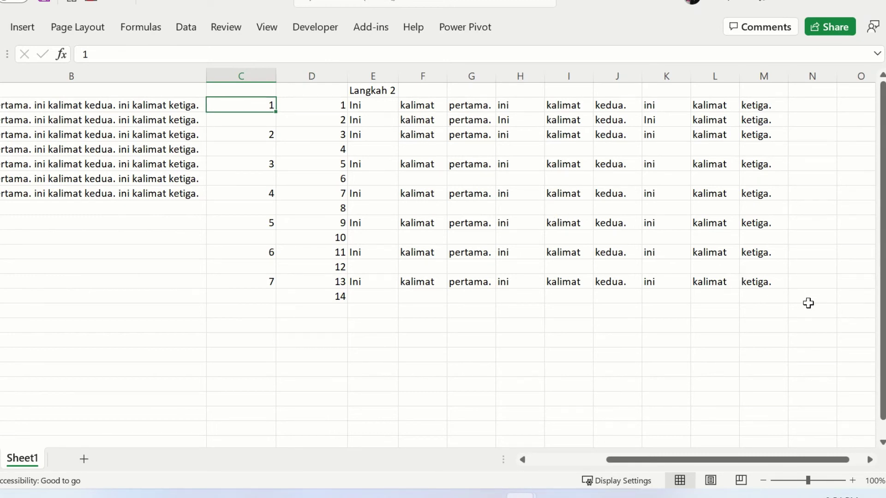
shift+click(779, 295)
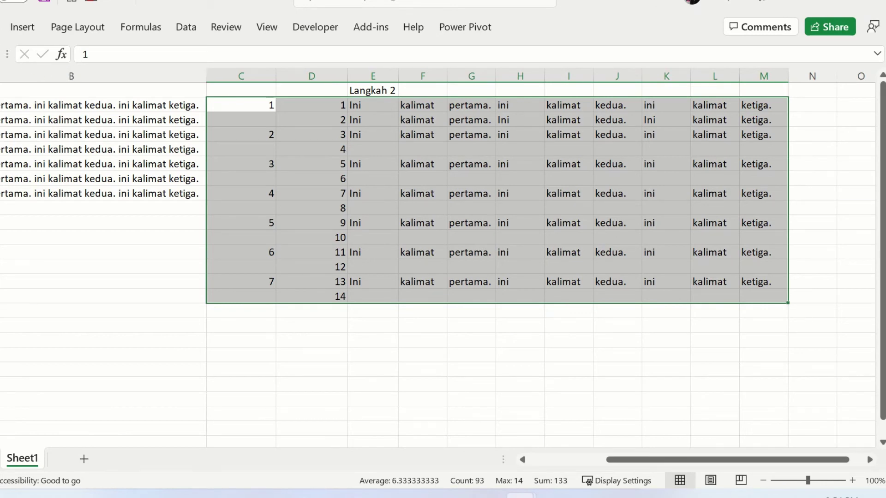
click(1, 27)
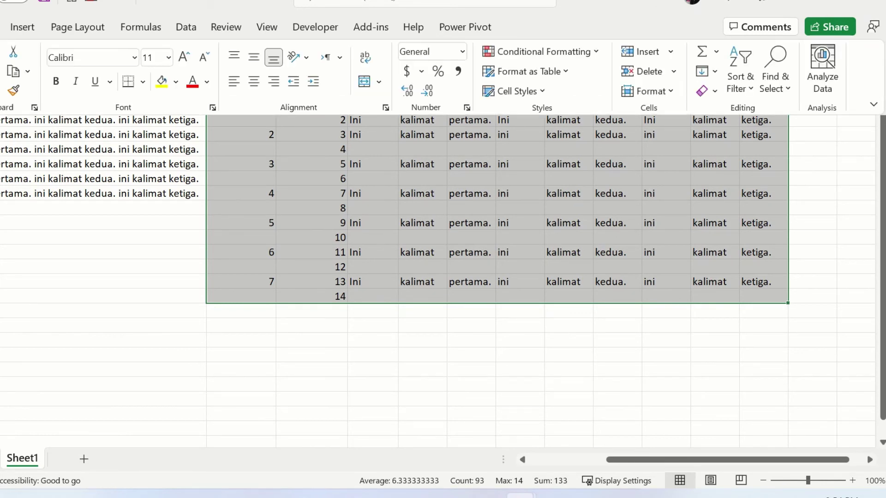
click(748, 95)
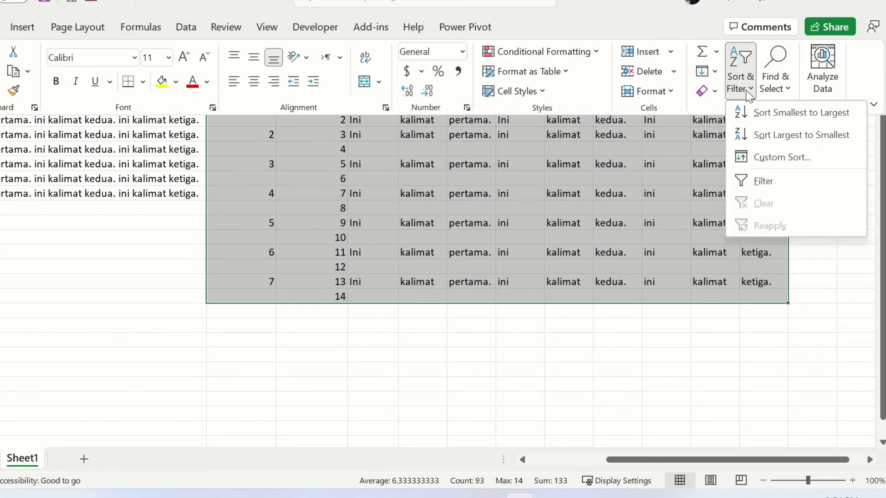
click(765, 117)
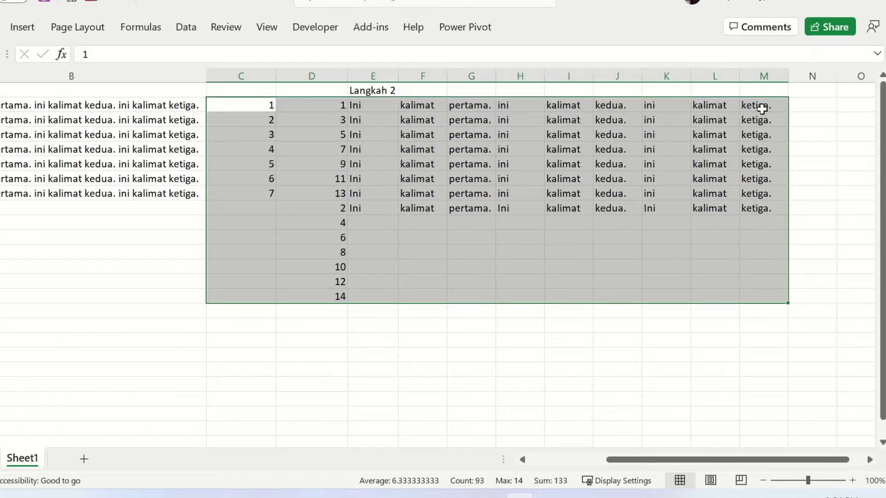
Fill the row 9 formulas in E9:M9 down through row 15.
click(367, 223)
click(383, 210)
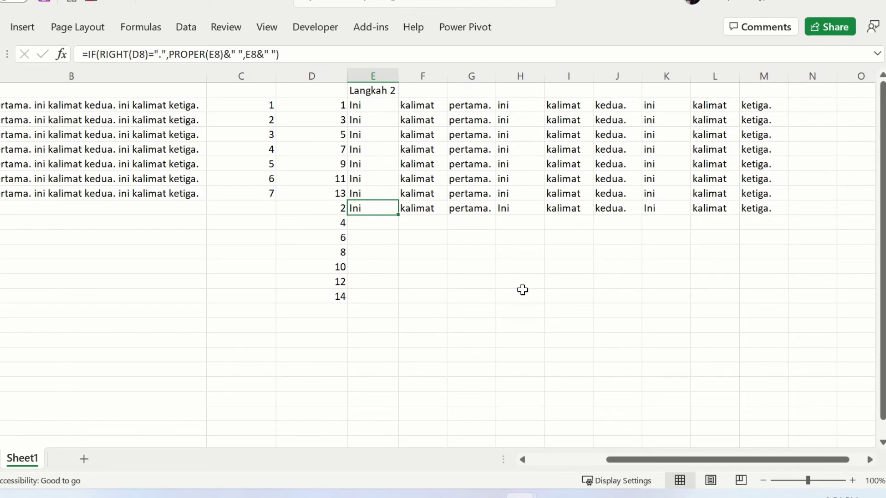
shift+click(766, 208)
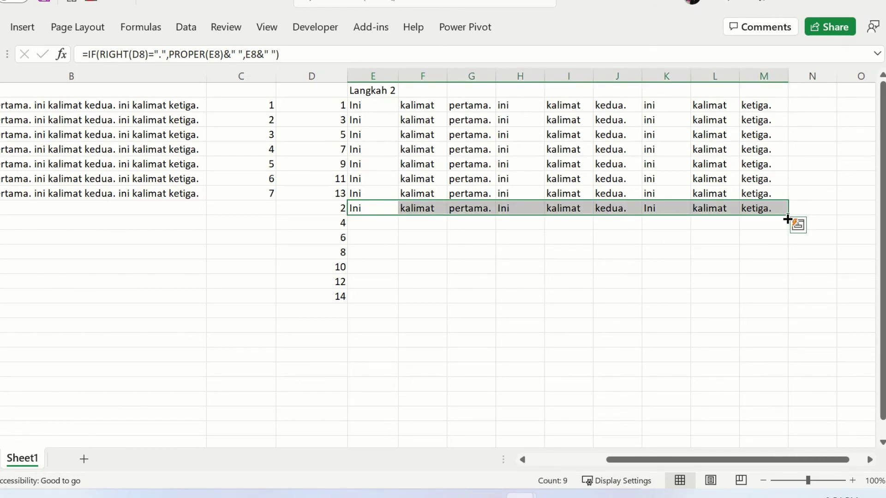
drag(787, 219, 782, 308)
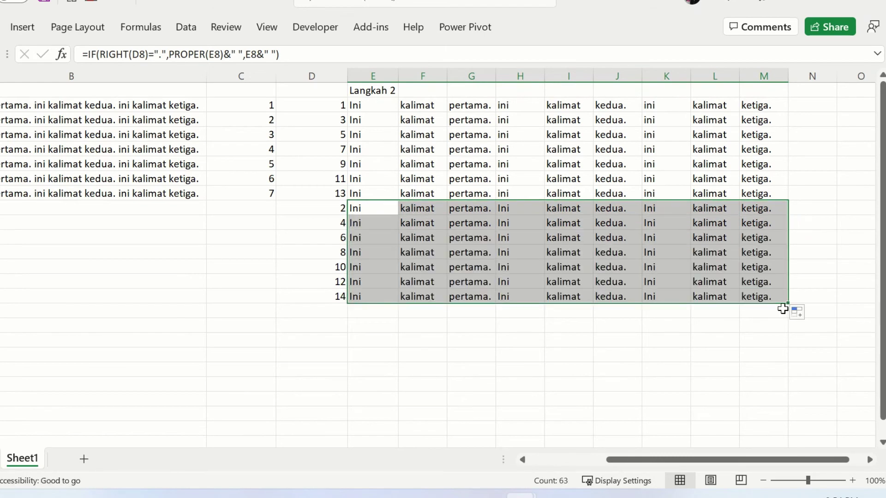
click(366, 205)
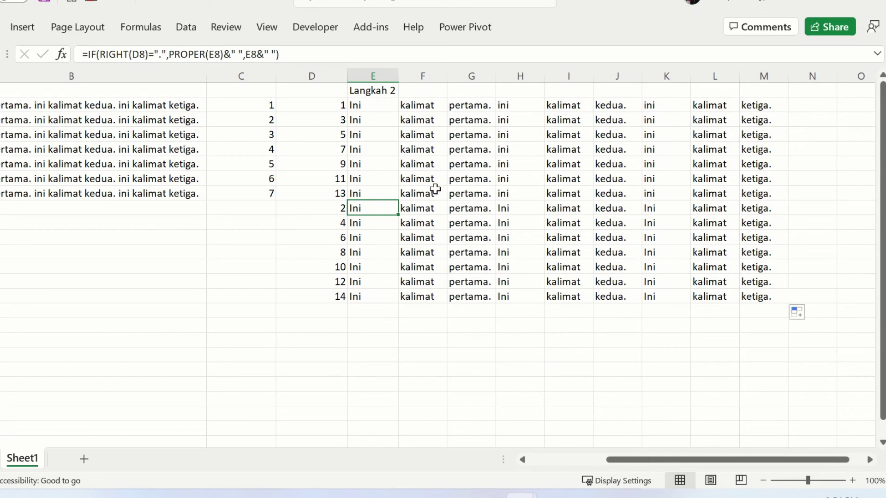
Sort the range D2:M15 from smallest to largest by the numbering in column D.
click(312, 105)
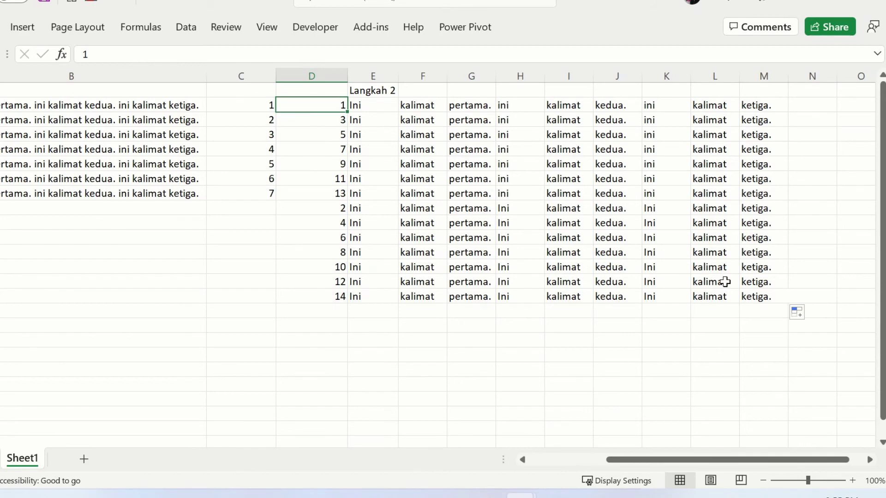
shift+click(757, 294)
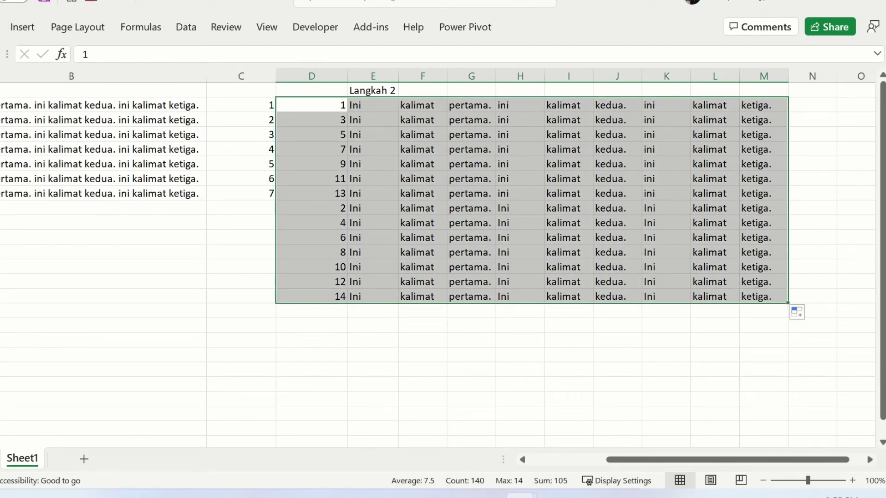
click(1, 26)
click(744, 88)
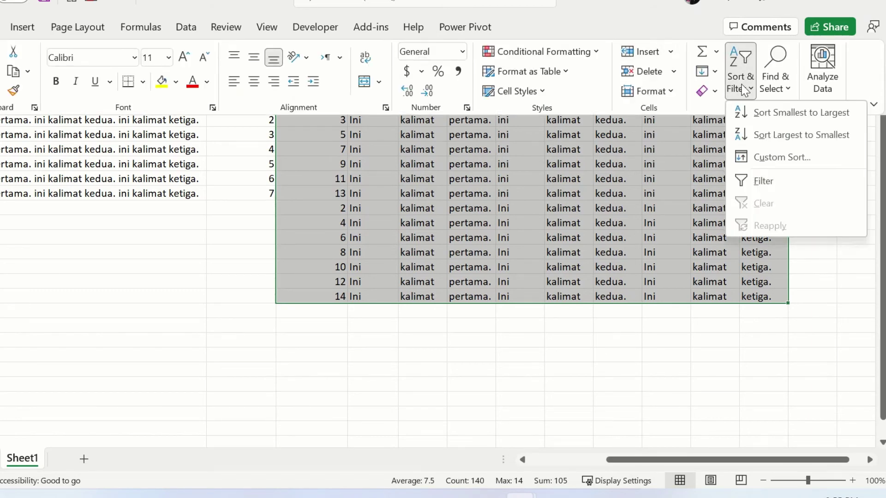
click(757, 113)
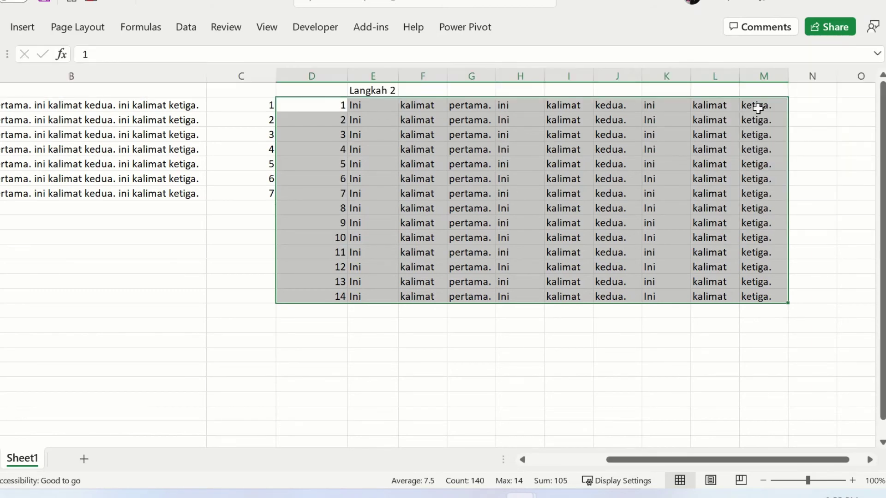
Examine the sentence-start formulas in E15, H15 and K15 against the source words in row 14.
click(352, 282)
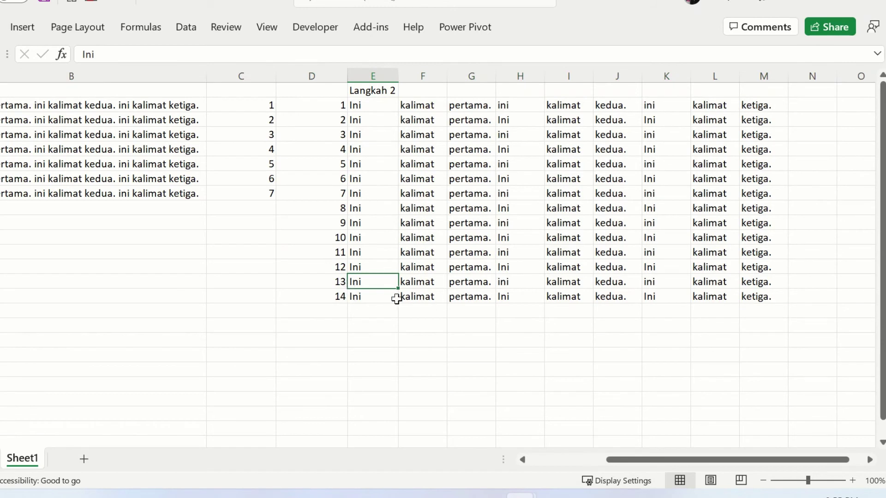
click(359, 296)
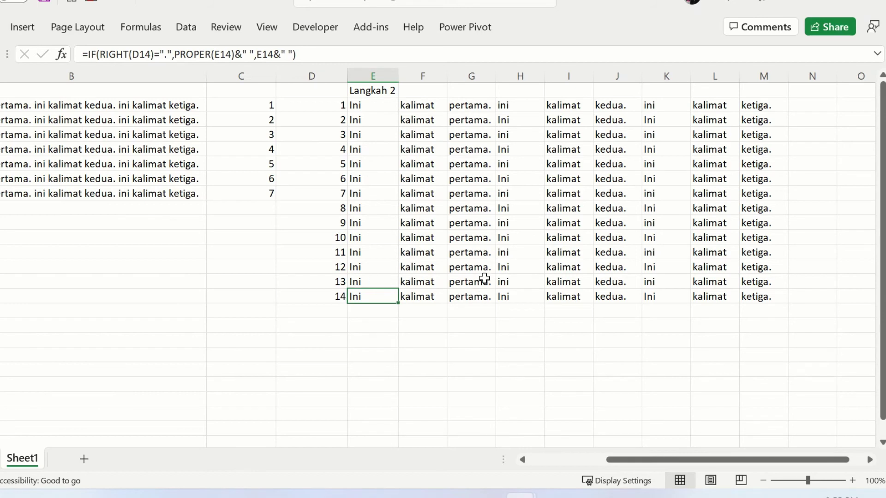
click(517, 297)
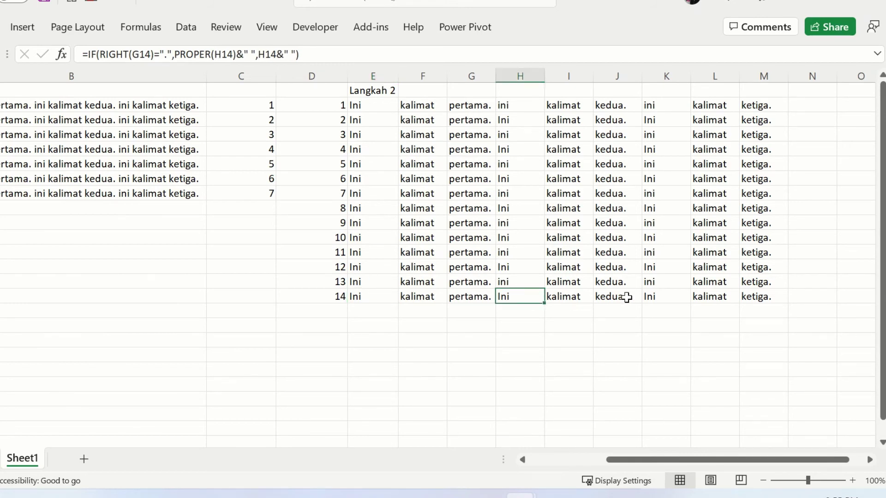
click(653, 295)
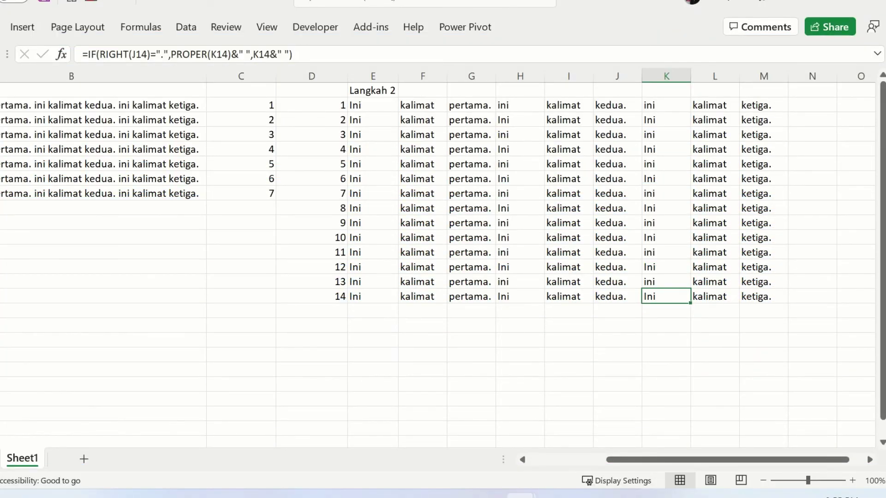
Enter =CONCAT(E3:M3) in N3 to join the row's words into one text.
click(807, 120)
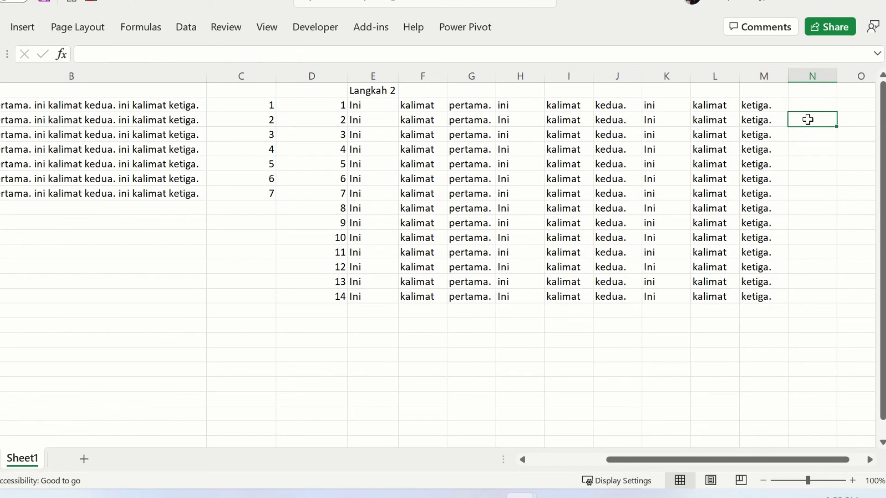
text(=)
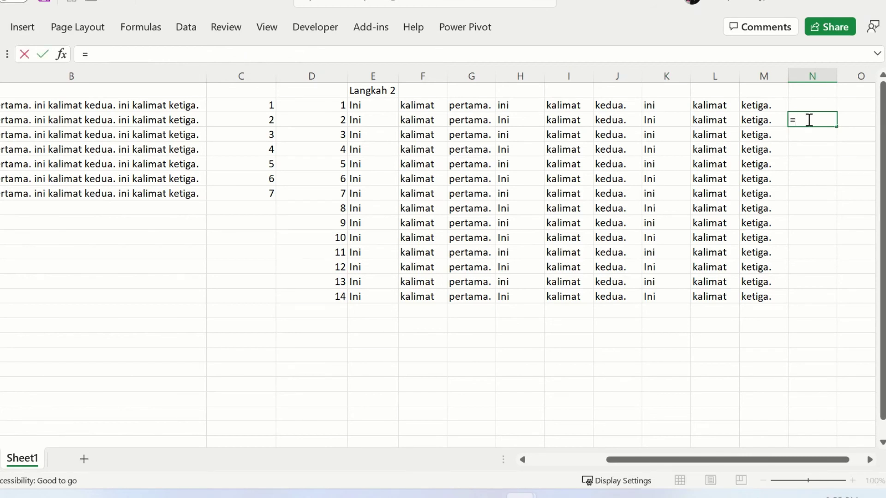
text(conc)
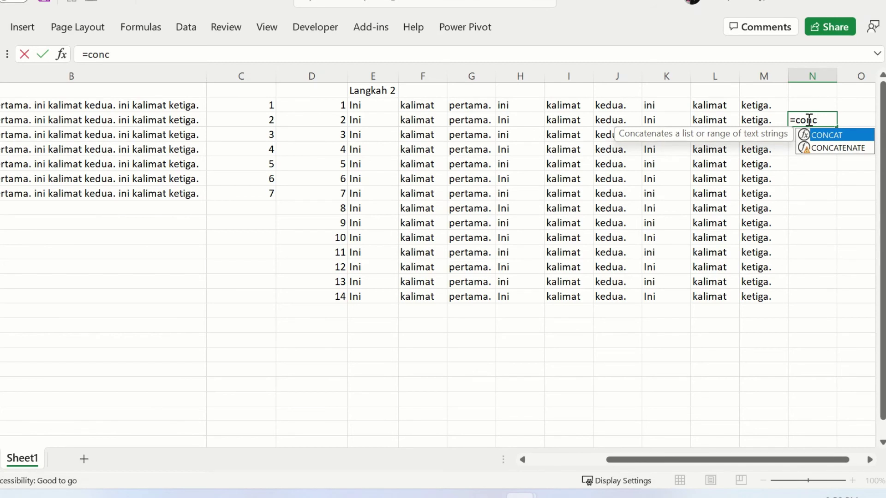
key(Tab)
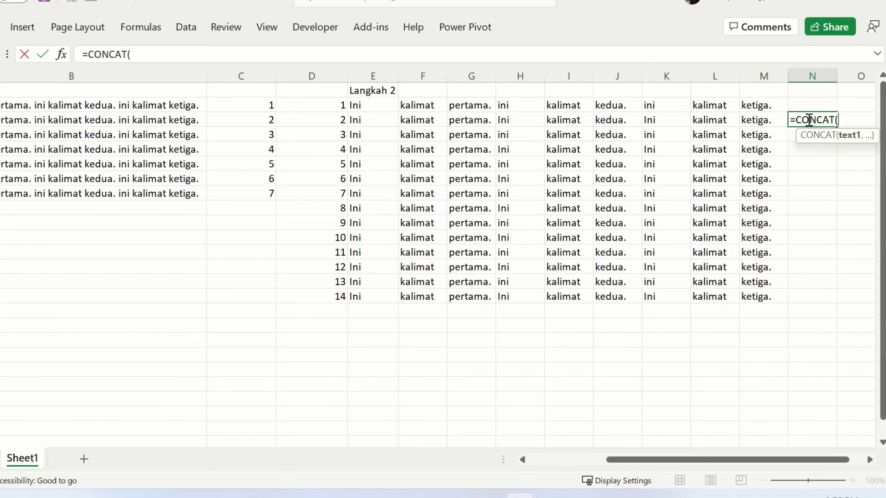
key(Left)
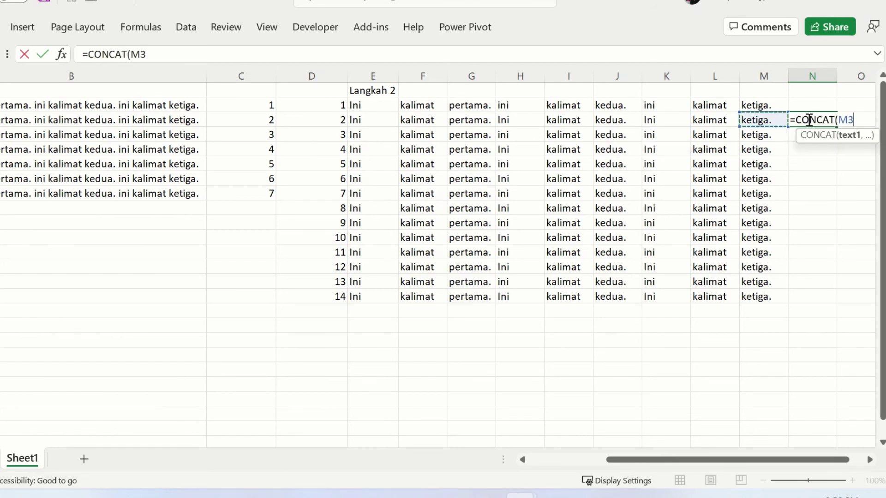
key(shift+Left)
key(shift+Left)
key(shift+Left)
key(shift+Left)
key(shift+Left)
key(shift+Left)
key(shift+Left)
key(shift+Left)
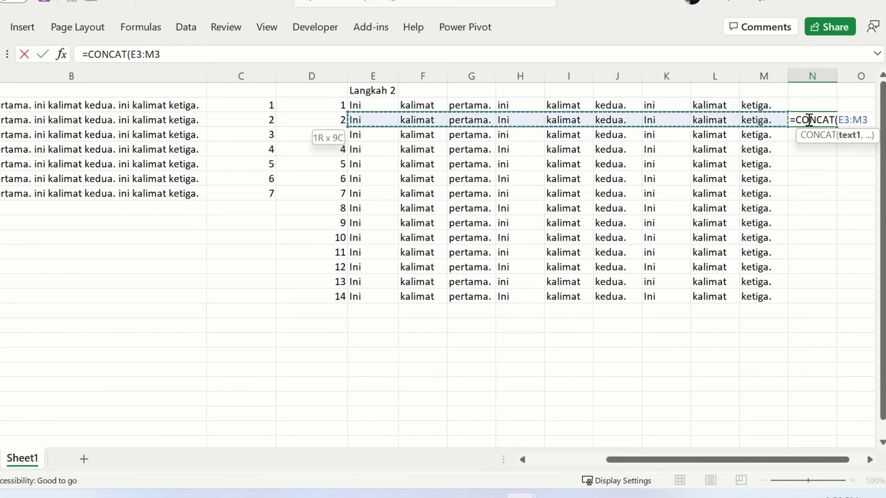
text())
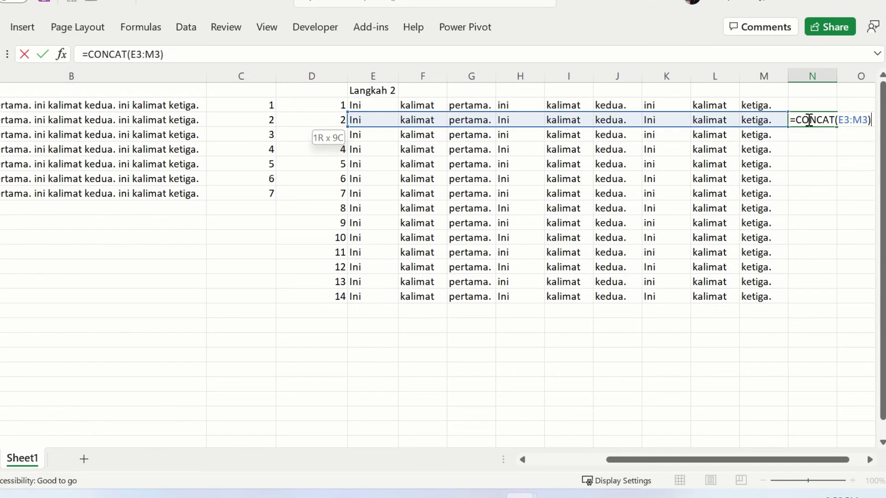
key(Return)
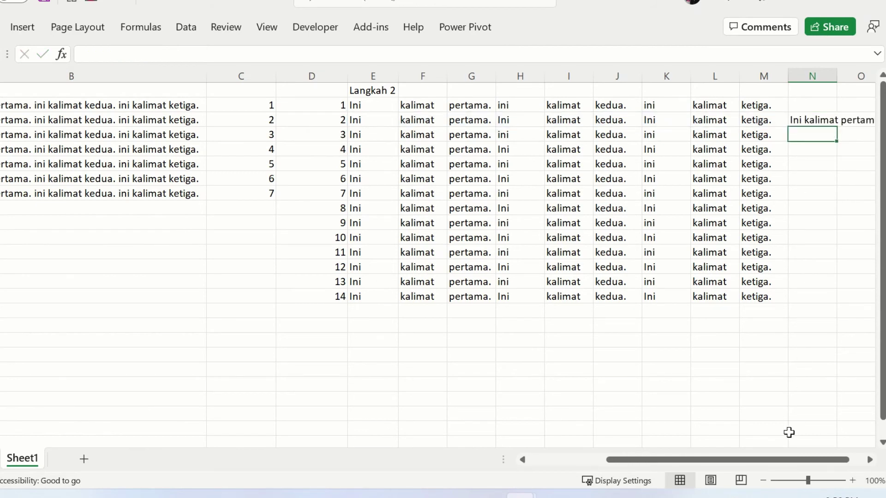
Fill the alternating blank-and-CONCAT pattern in N2:N3 down column N through row 15.
drag(812, 460, 823, 460)
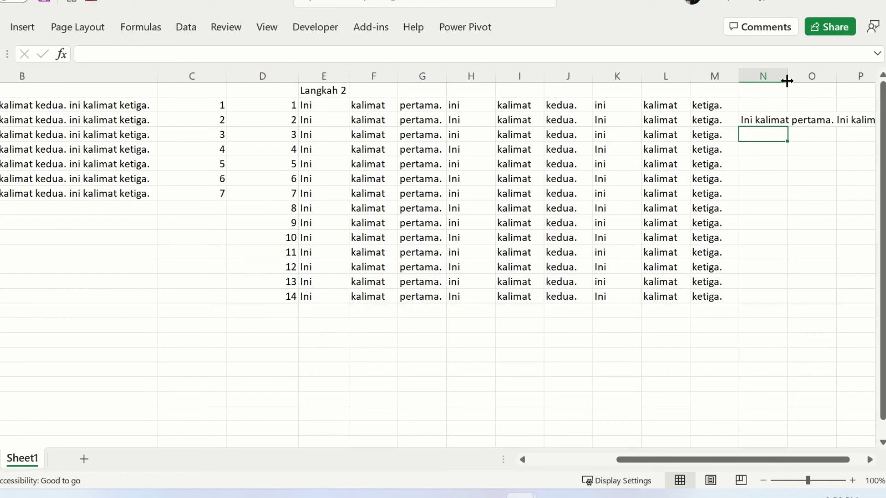
click(869, 460)
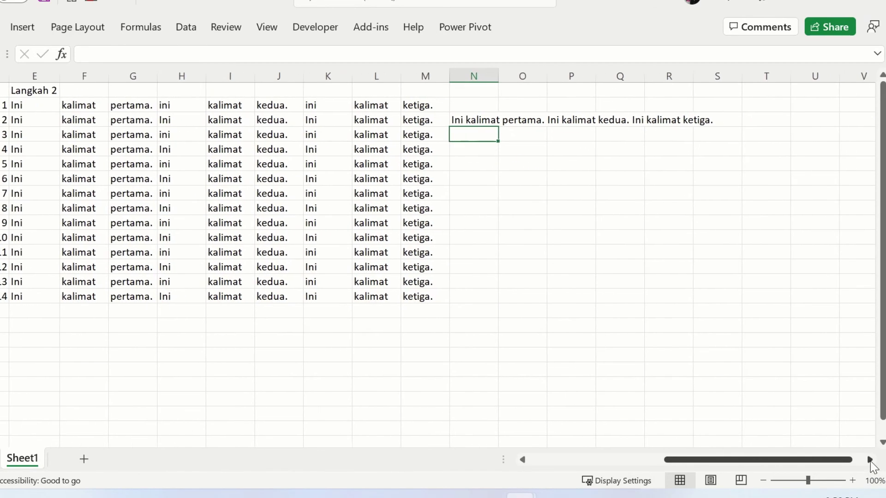
click(467, 119)
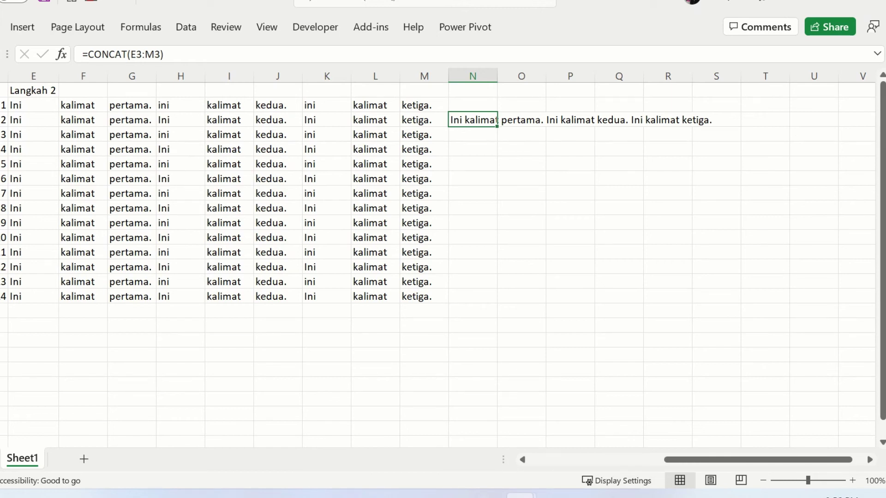
click(459, 106)
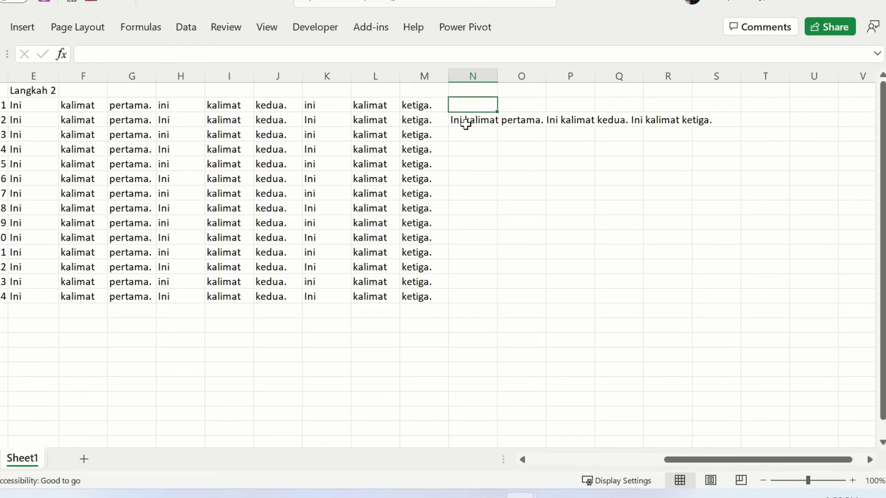
shift+click(466, 124)
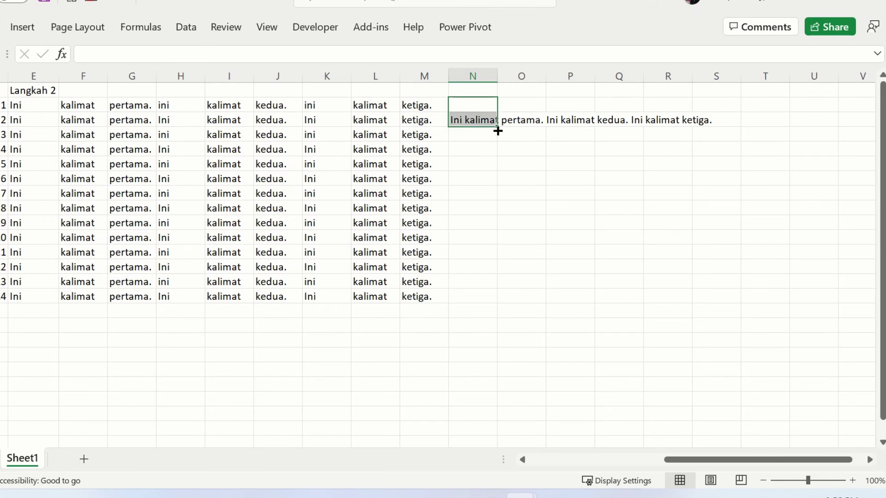
drag(497, 130, 492, 305)
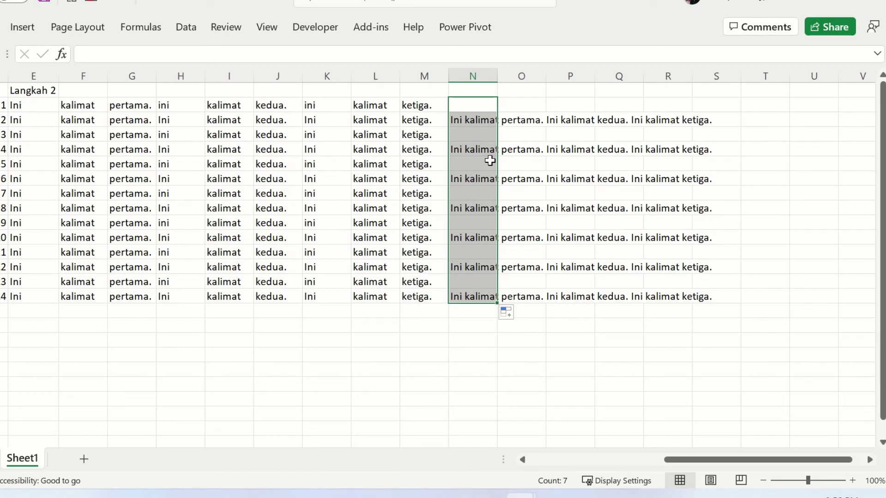
Replace the CONCAT formulas in N2:N15 with their values by copying and pasting in place.
key(ctrl+c)
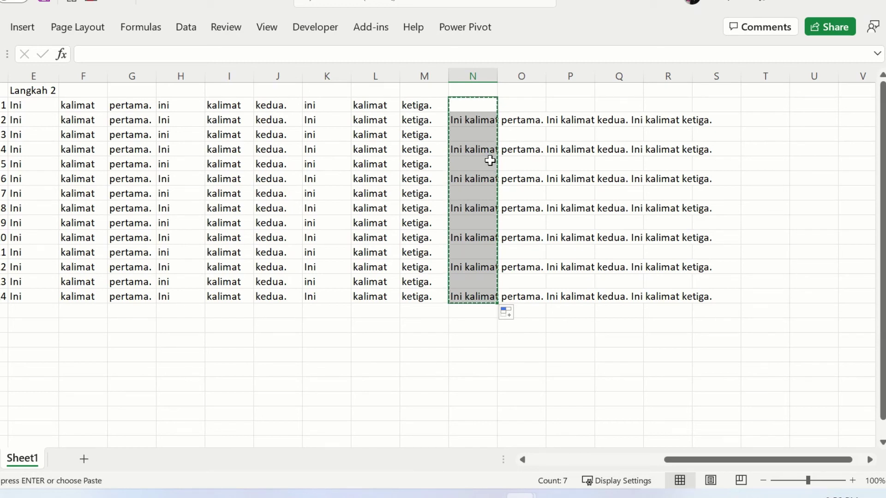
right_click(461, 103)
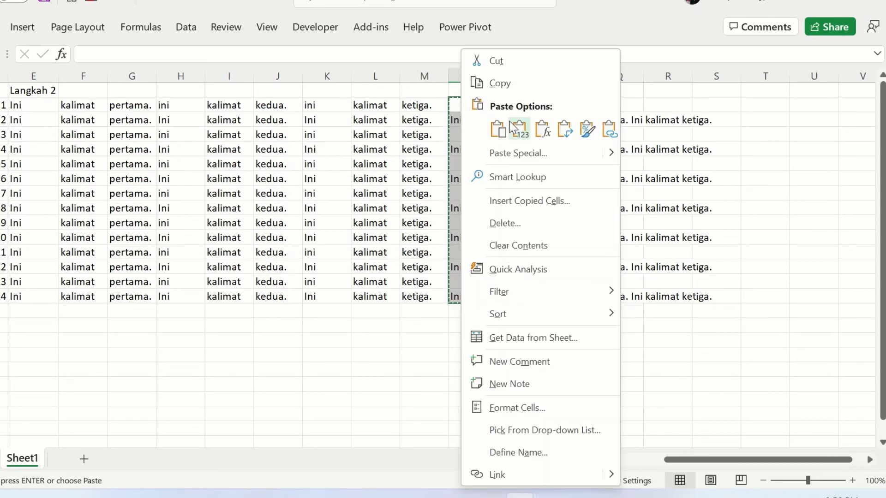
click(518, 132)
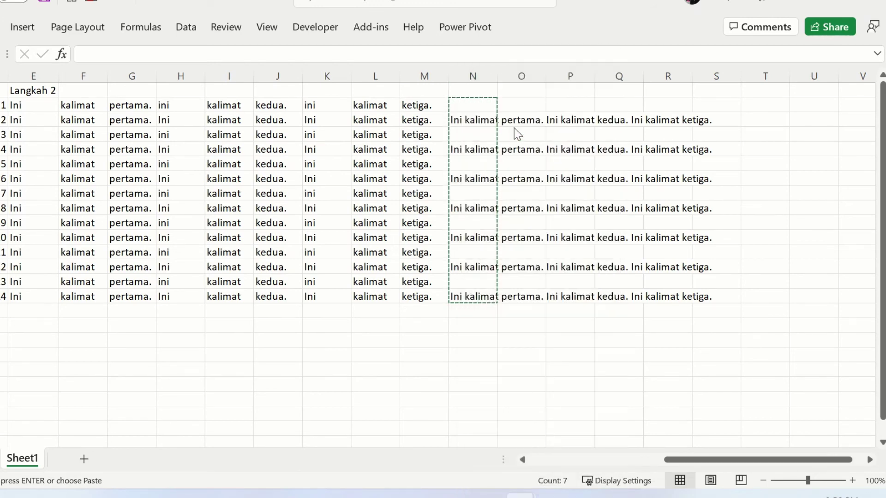
click(473, 121)
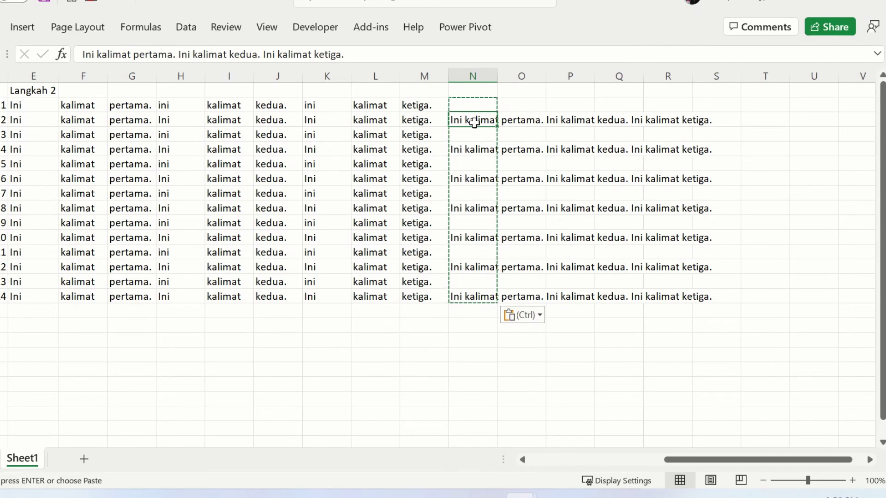
key(Escape)
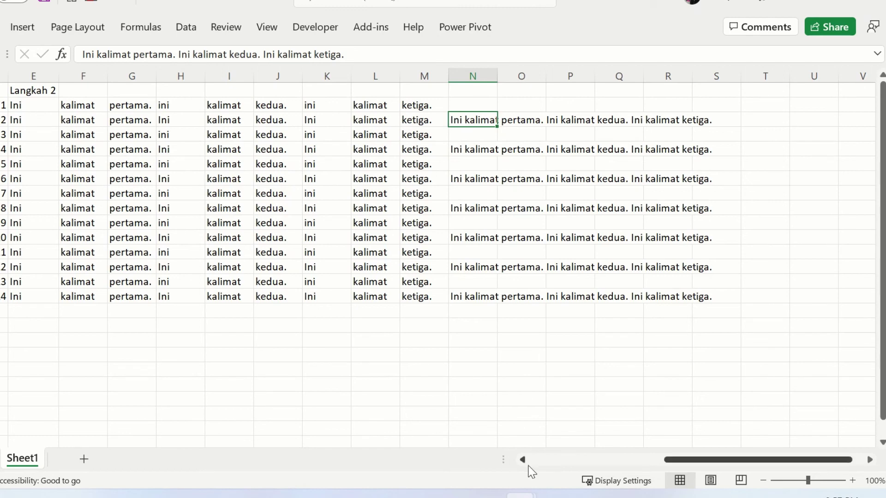
Clear the existing numbering from C2:C8.
click(524, 460)
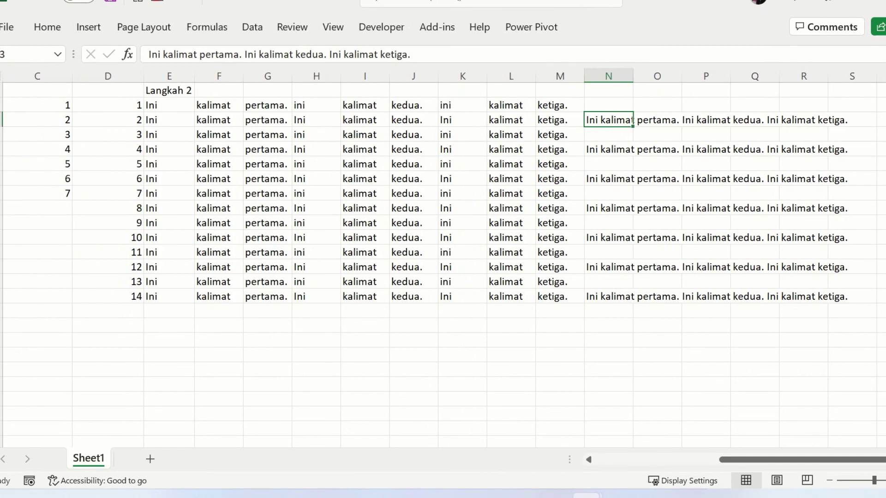
click(50, 109)
key(ctrl+shift+Down)
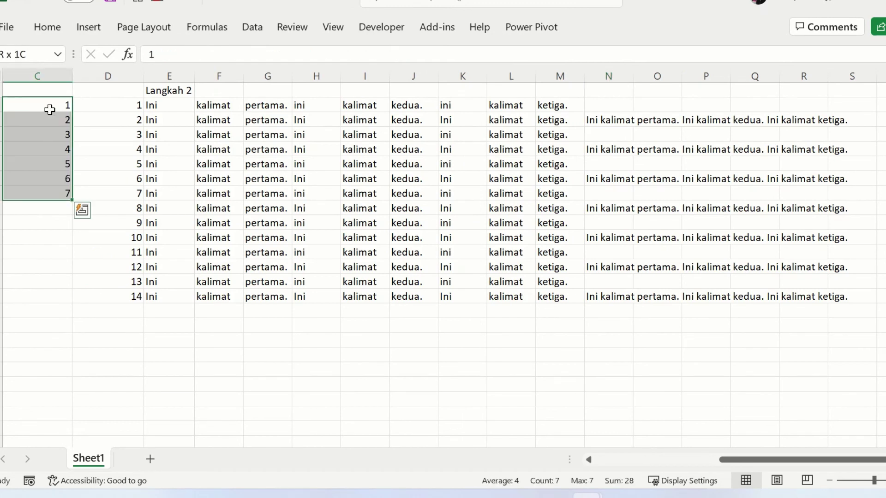
key(Delete)
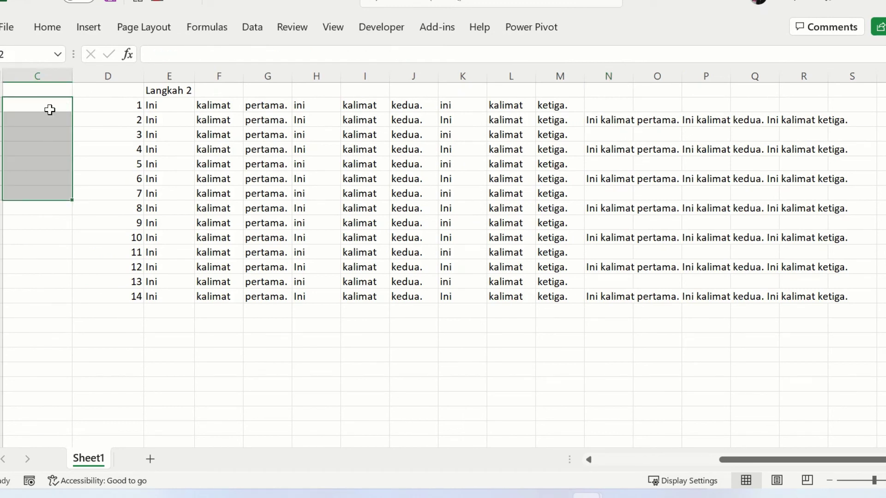
Enter 1 in C3 and 2 in C5 to number the rows that hold joined text.
click(51, 114)
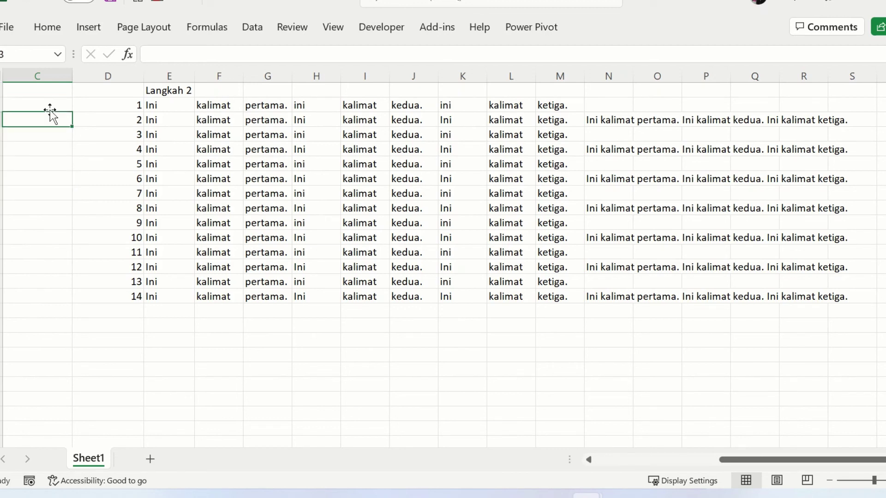
text(1)
key(Return)
key(Return)
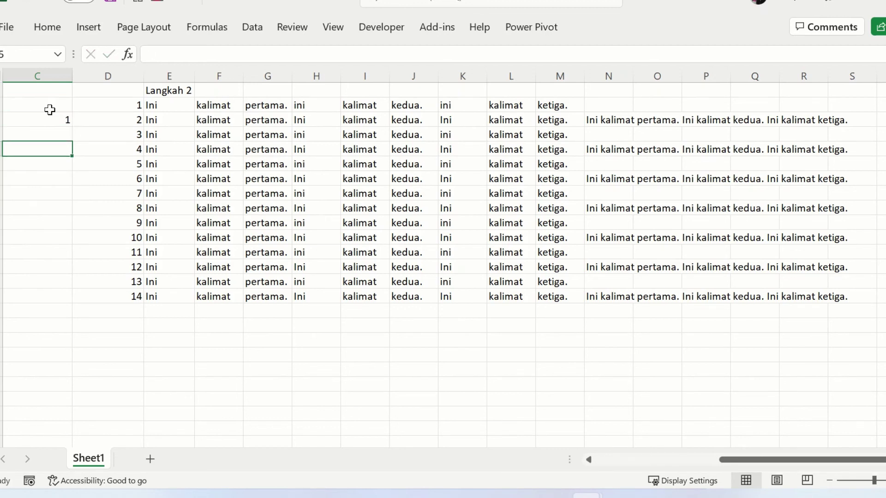
text(2)
key(Up)
Fill the every-other-row numbering pattern in C2:C5 down through C15, and check it against the joined texts.
key(Up)
key(Up)
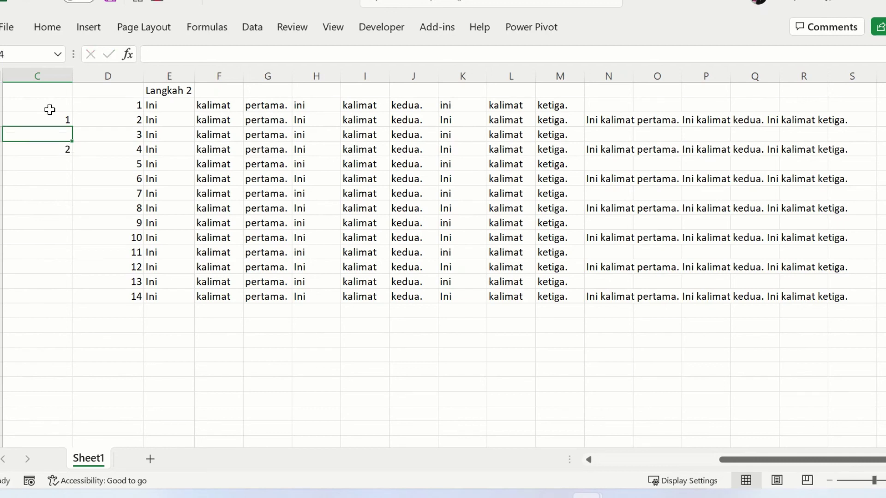
key(shift+Down)
key(shift+Down)
key(shift+Down)
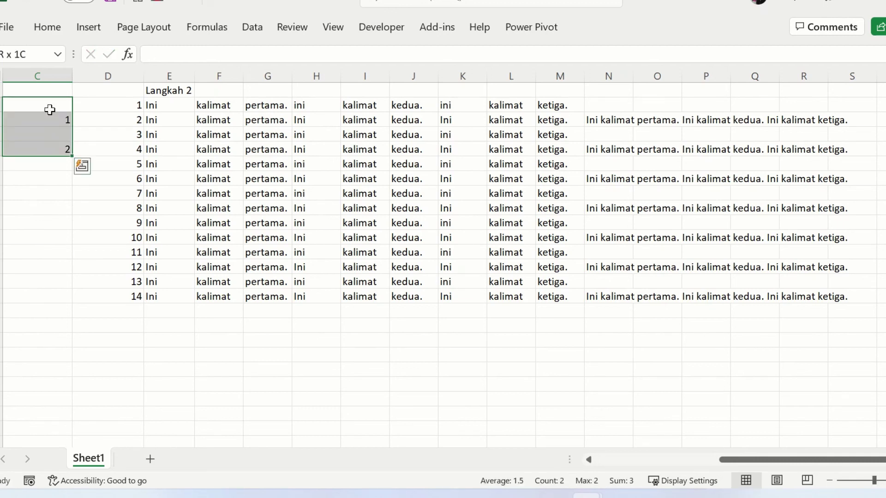
drag(73, 157, 69, 297)
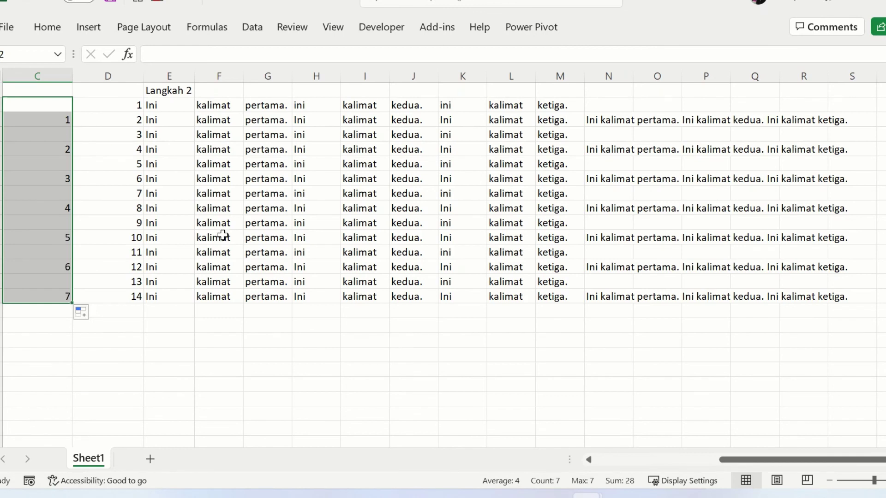
click(47, 117)
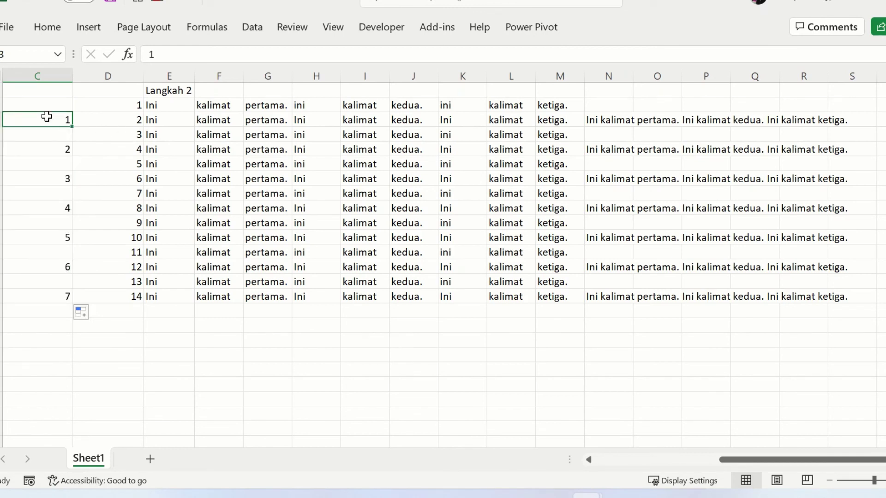
click(603, 121)
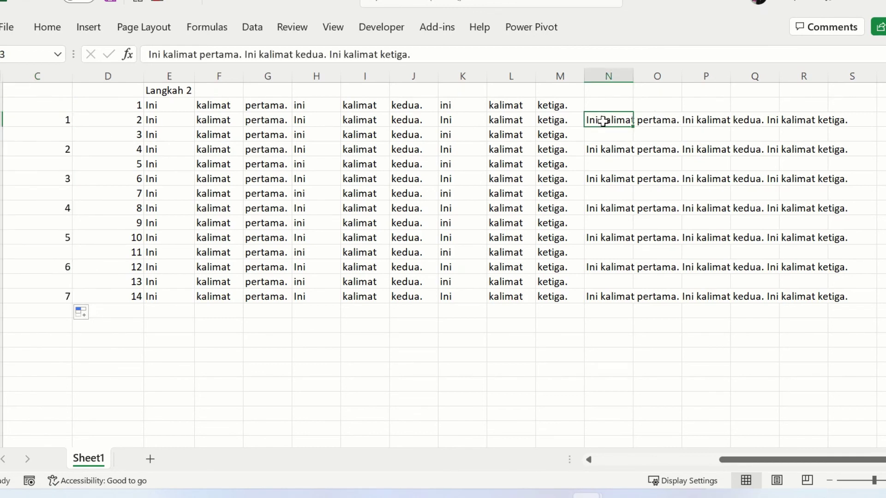
click(53, 298)
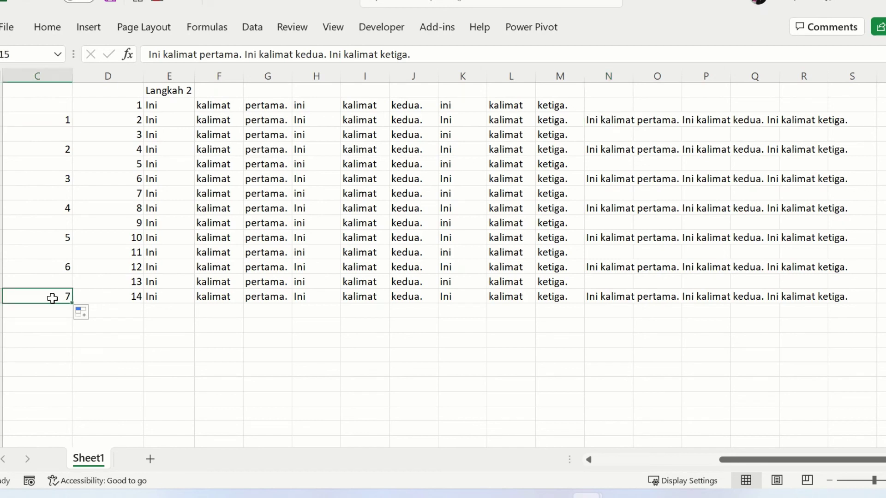
click(600, 295)
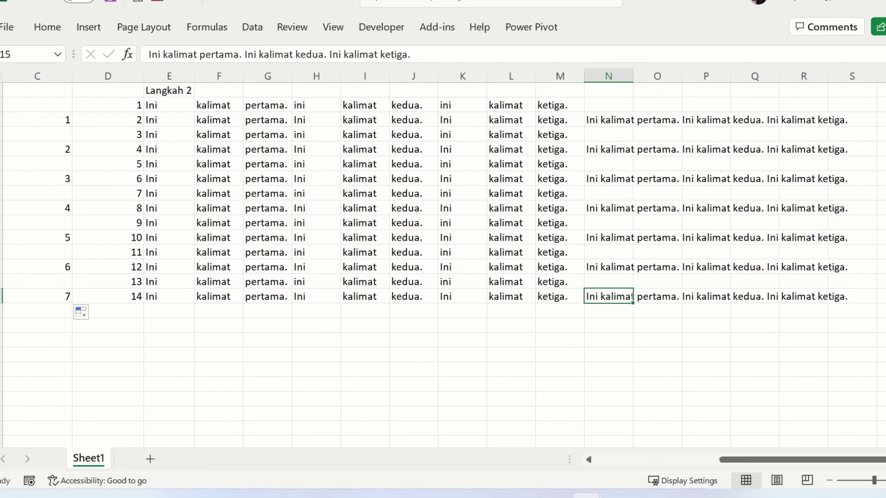
Sort the range C2:N15 from smallest to largest by the numbering in column C.
click(55, 103)
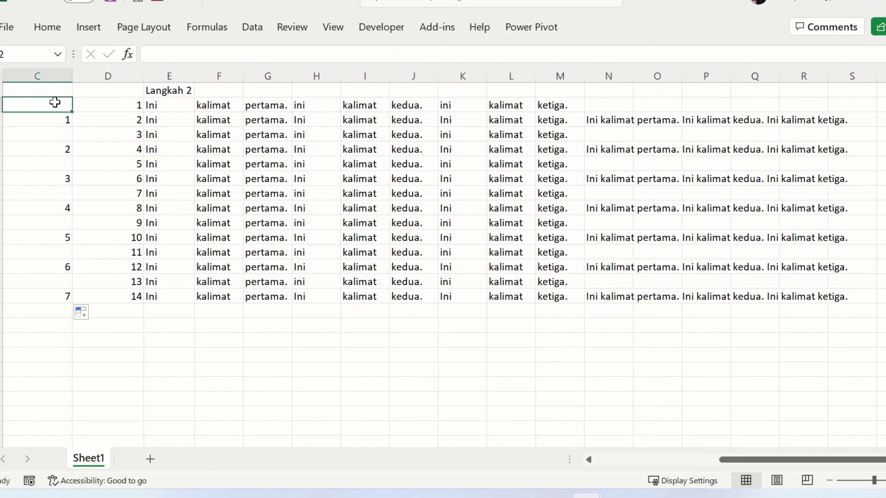
key(shift+Right)
key(shift+Right)
key(shift+Right)
key(shift+Right)
key(shift+Right)
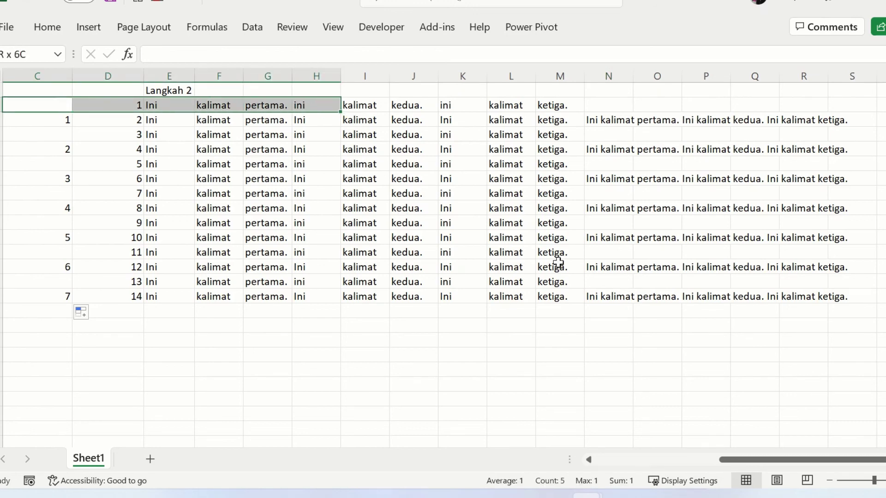
shift+click(612, 294)
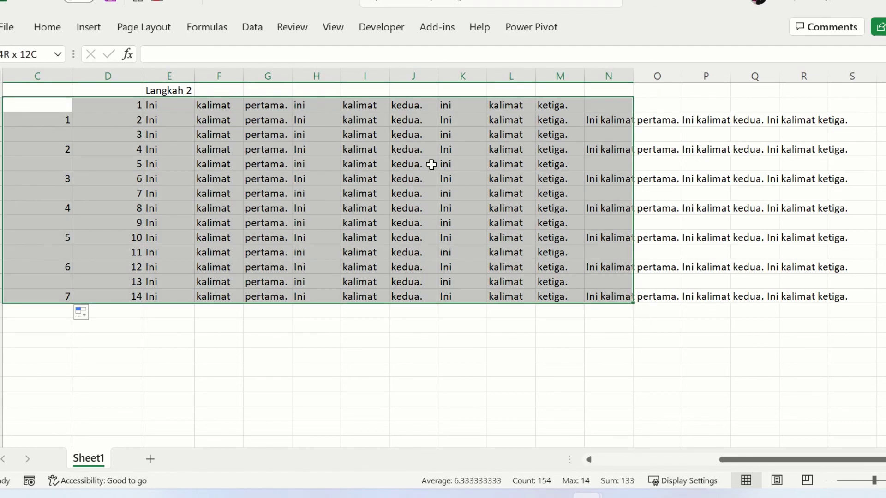
click(54, 33)
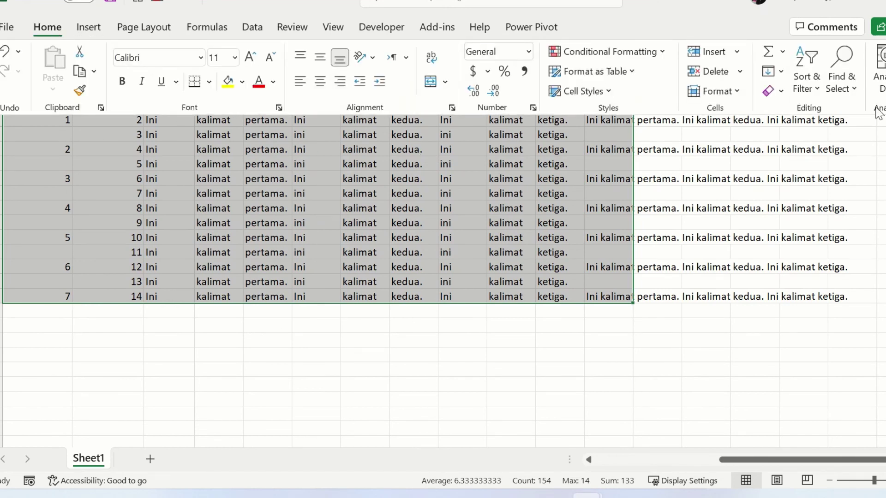
click(810, 87)
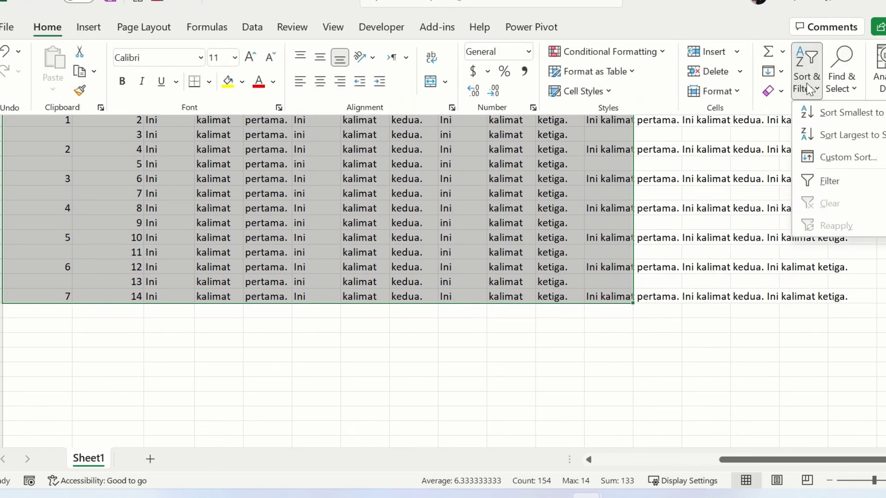
click(827, 113)
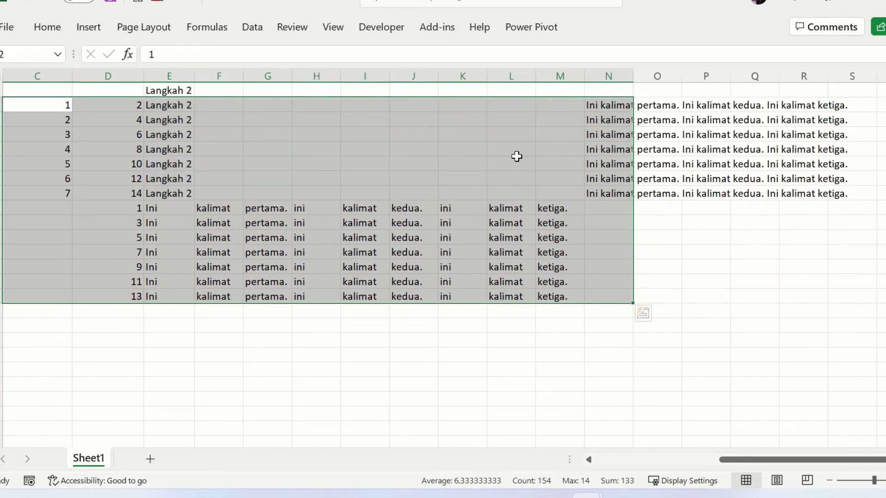
Autofit column N to its joined texts and enter the heading Hasil in N1.
click(617, 105)
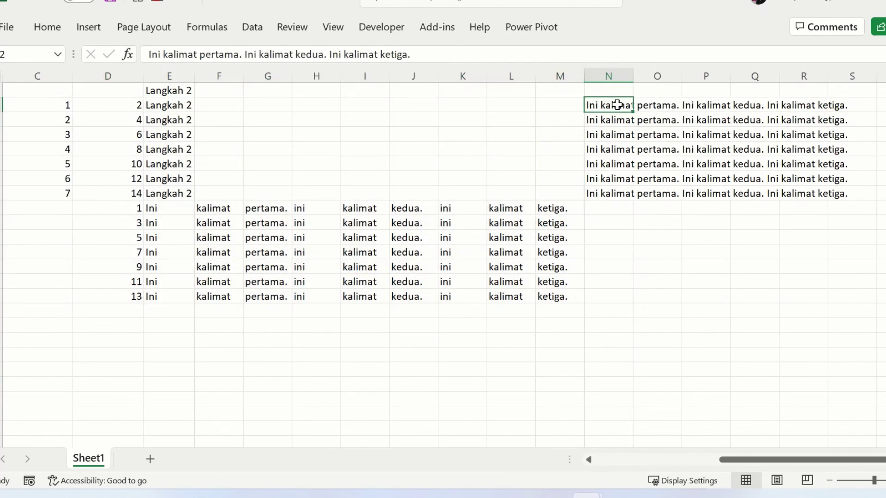
double_click(632, 75)
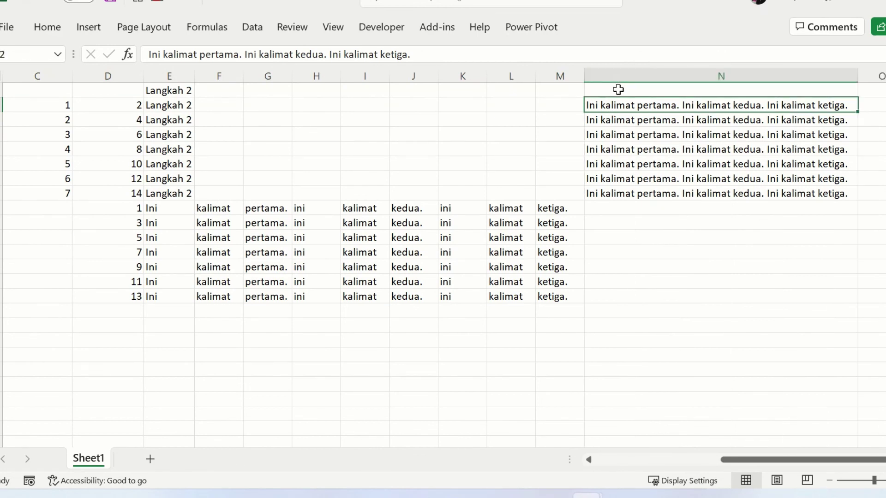
click(619, 90)
text(Hasil)
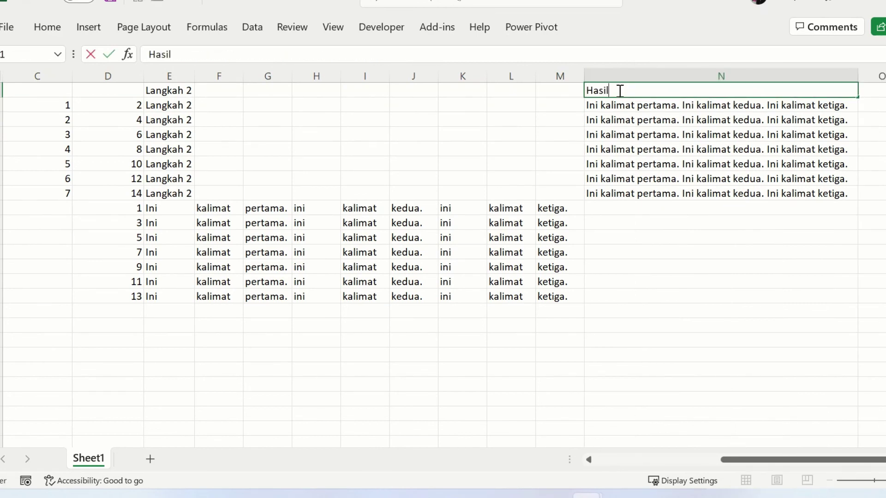
key(Return)
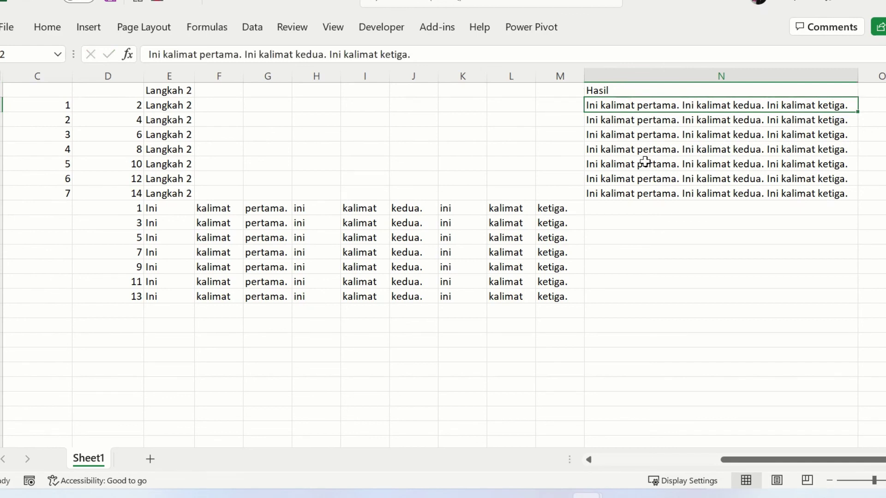
Hide the helper columns B through M and compare the original text in A2 with the result in N2.
click(560, 76)
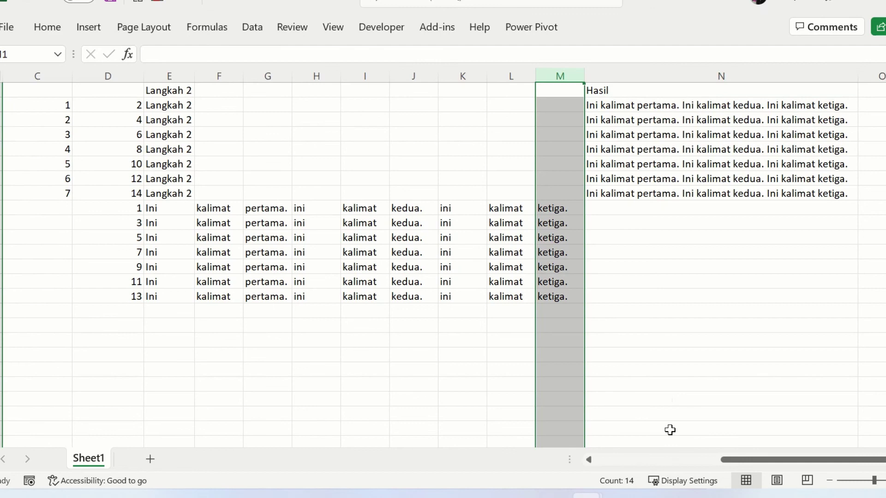
click(621, 464)
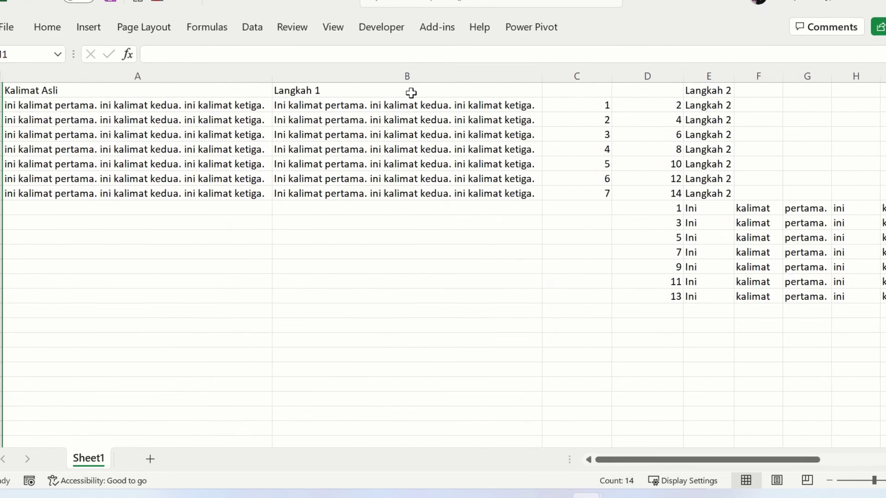
shift+click(407, 76)
right_click(406, 77)
click(455, 319)
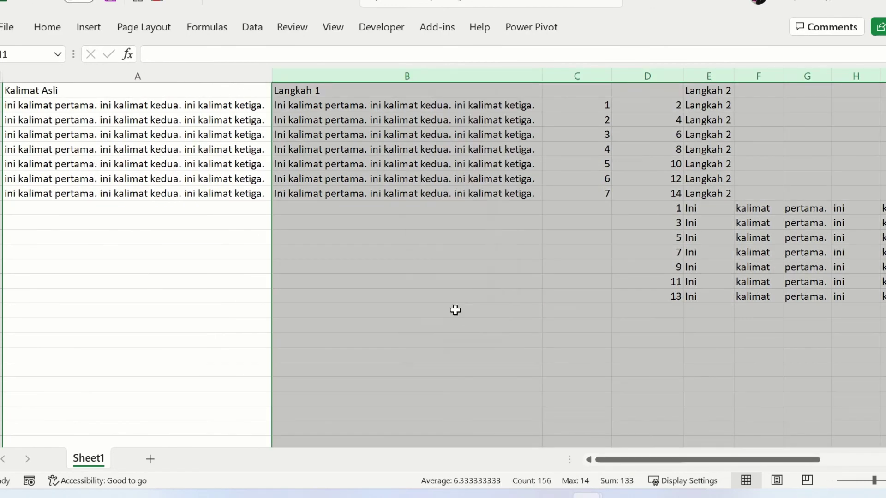
click(283, 115)
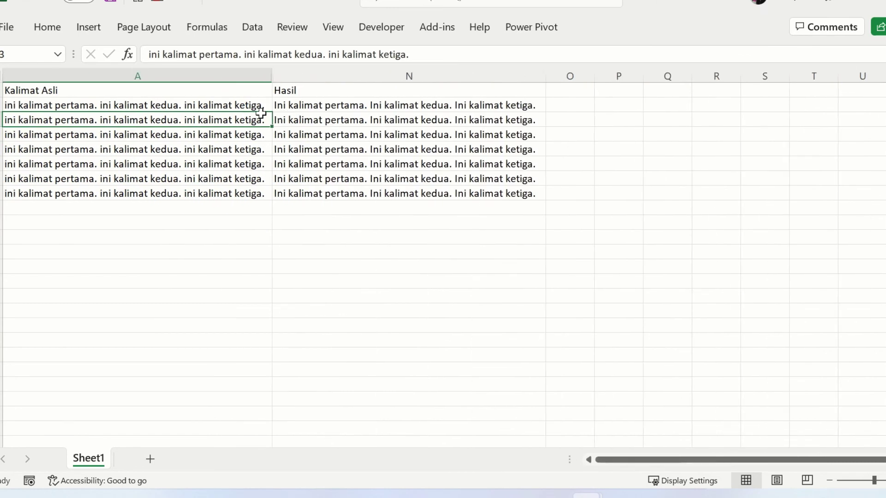
click(194, 89)
key(Down)
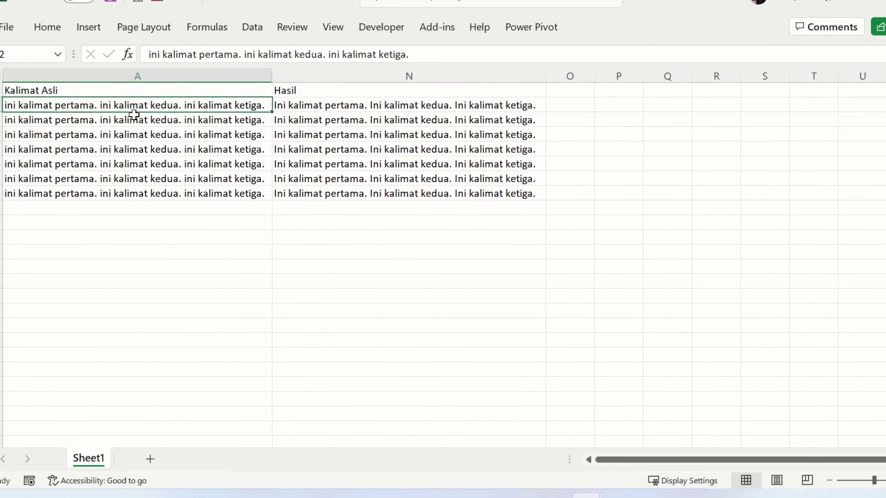
click(295, 105)
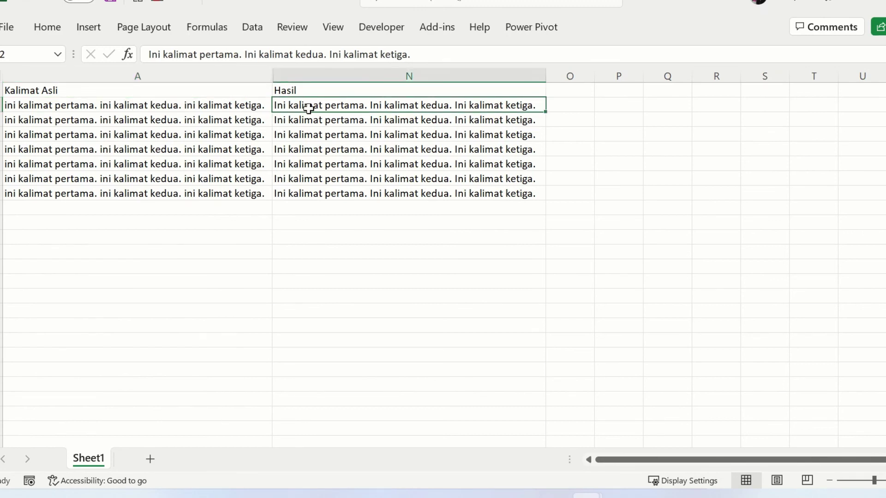